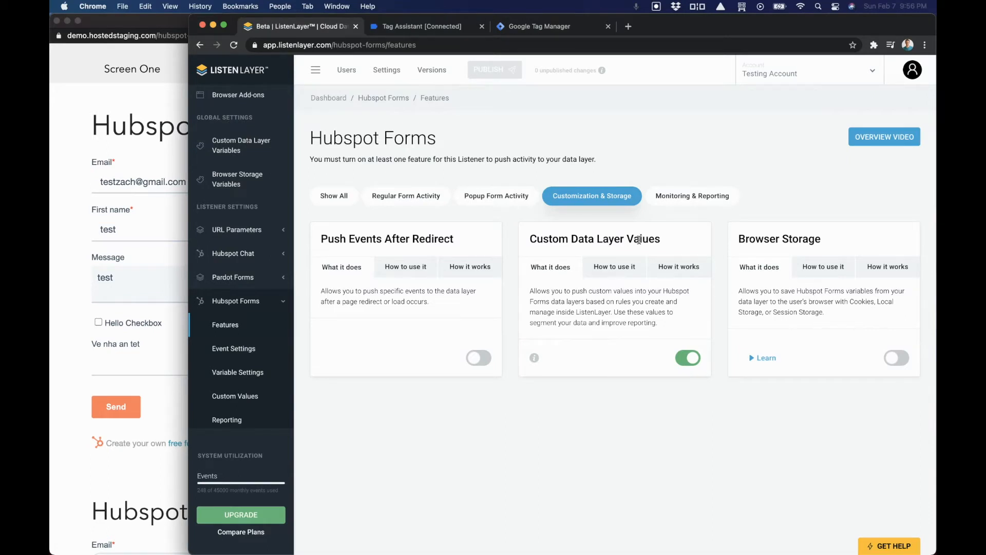
# Review the Hubspot Forms event settings and variable settings, followed by the global custom data layer variables
pyautogui.click(234, 348)
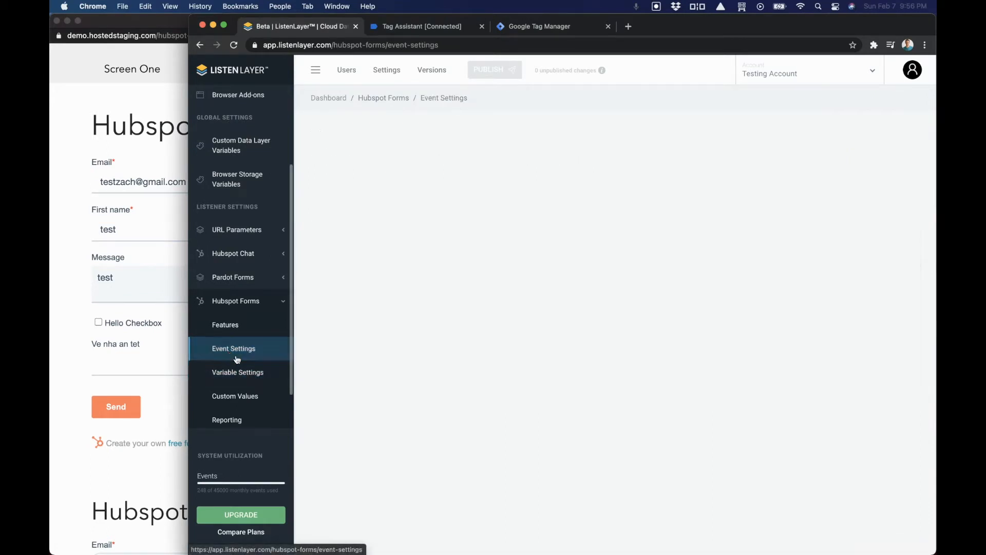
pyautogui.click(254, 376)
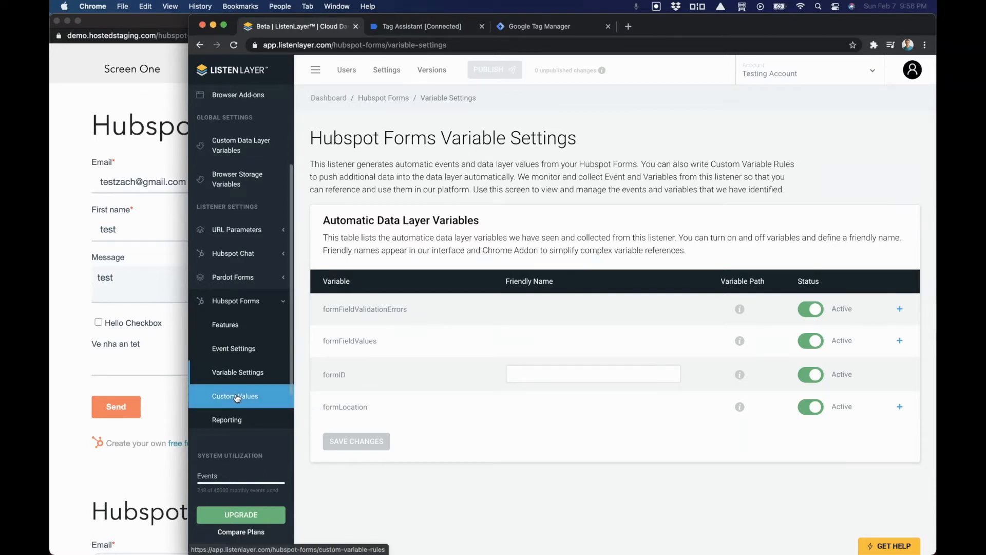
pyautogui.click(241, 146)
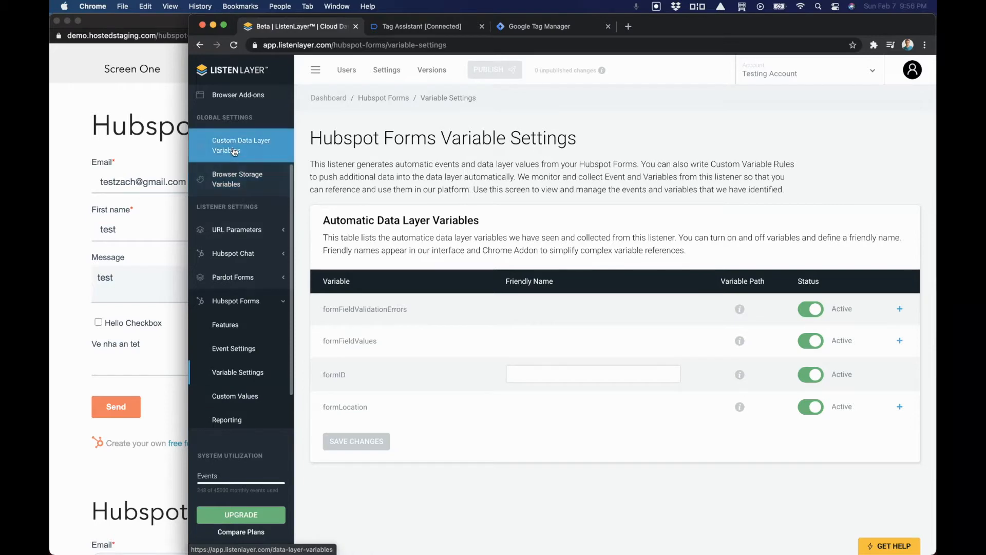
pyautogui.scroll(-3, 537, 327)
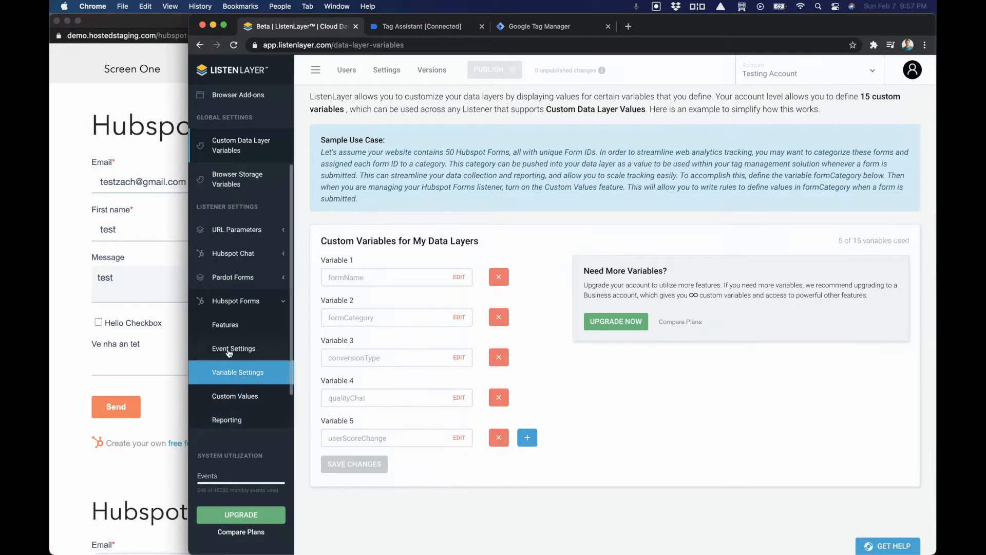
# Open the Form Category lookup rule from the Hubspot Forms custom values and examine its condition column and the formCategory and formName columns
pyautogui.scroll(-2, 234, 372)
pyautogui.click(235, 379)
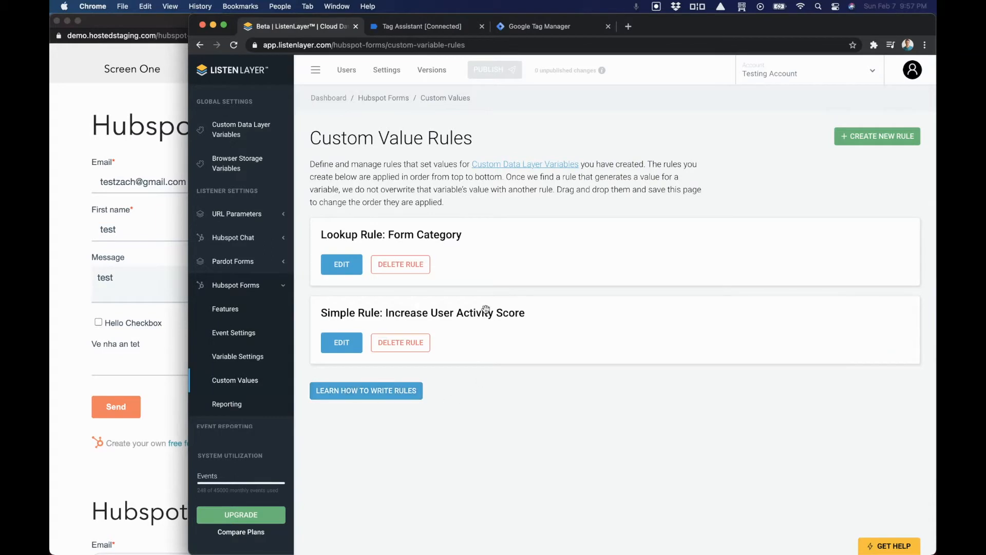
pyautogui.click(354, 272)
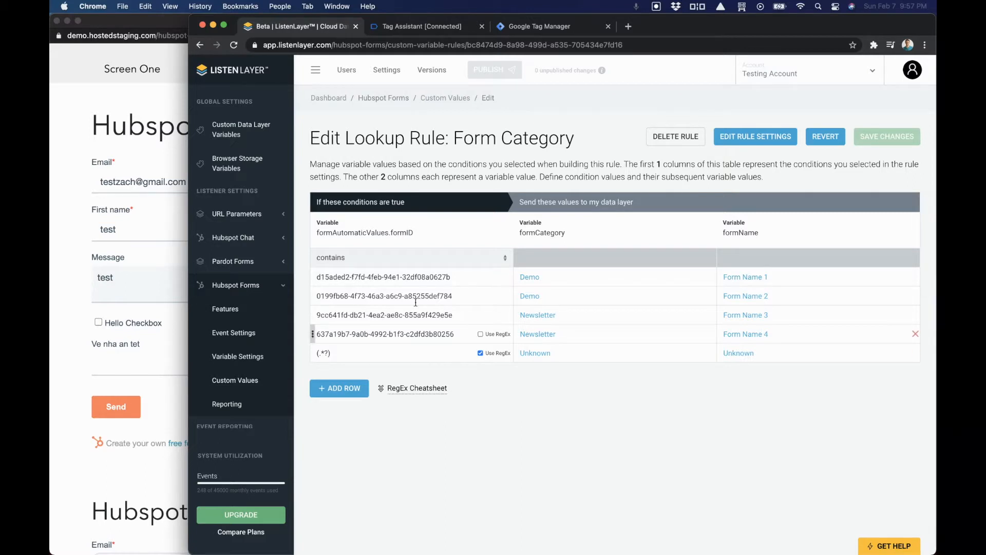
pyautogui.moveTo(320, 202); pyautogui.dragTo(412, 205)
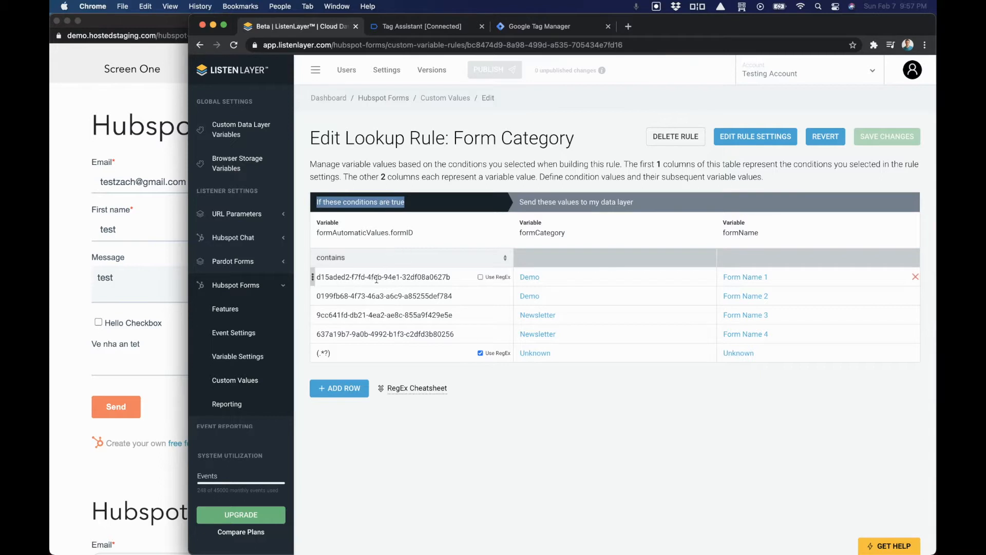
pyautogui.moveTo(523, 202); pyautogui.dragTo(644, 204)
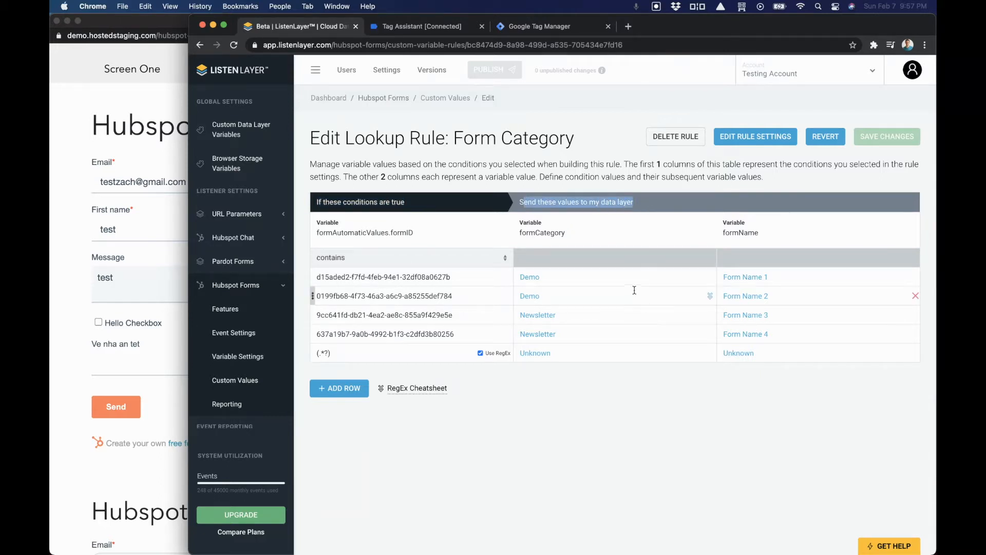
pyautogui.click(564, 233)
pyautogui.moveTo(564, 233); pyautogui.dragTo(519, 232)
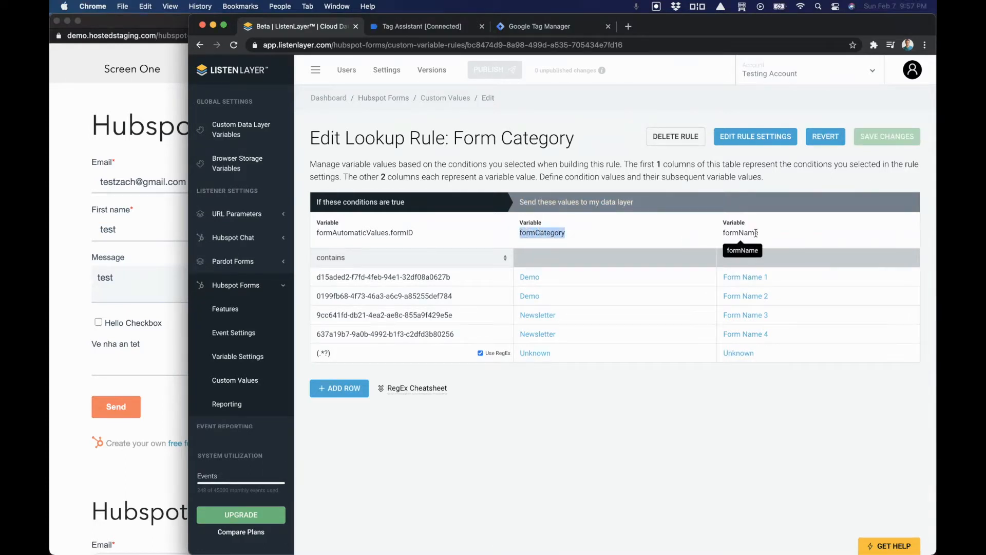
pyautogui.moveTo(755, 232); pyautogui.dragTo(722, 233)
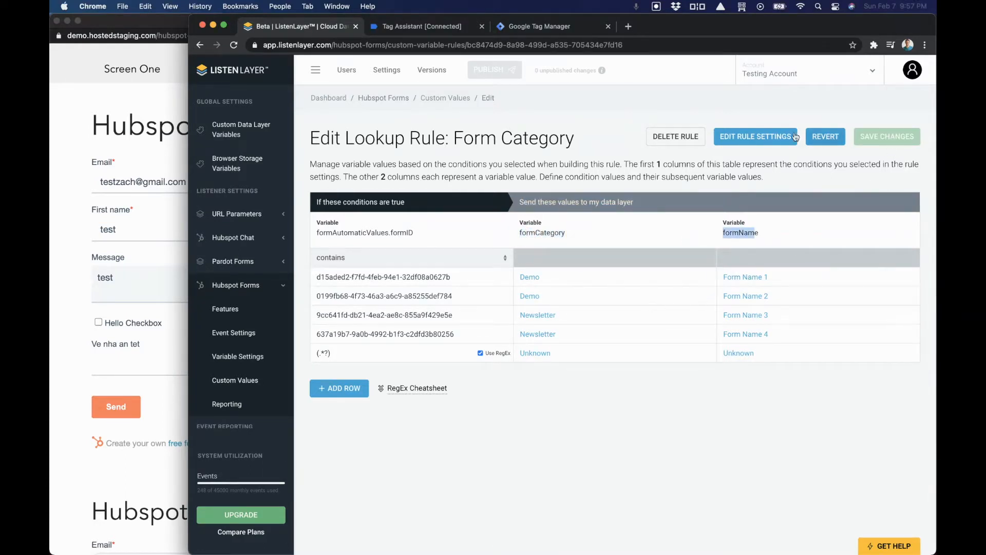
# Go through the Form Category rule's condition fields and custom variables settings, saving them as they are to return to its values
pyautogui.click(750, 137)
pyautogui.scroll(-2, 455, 310)
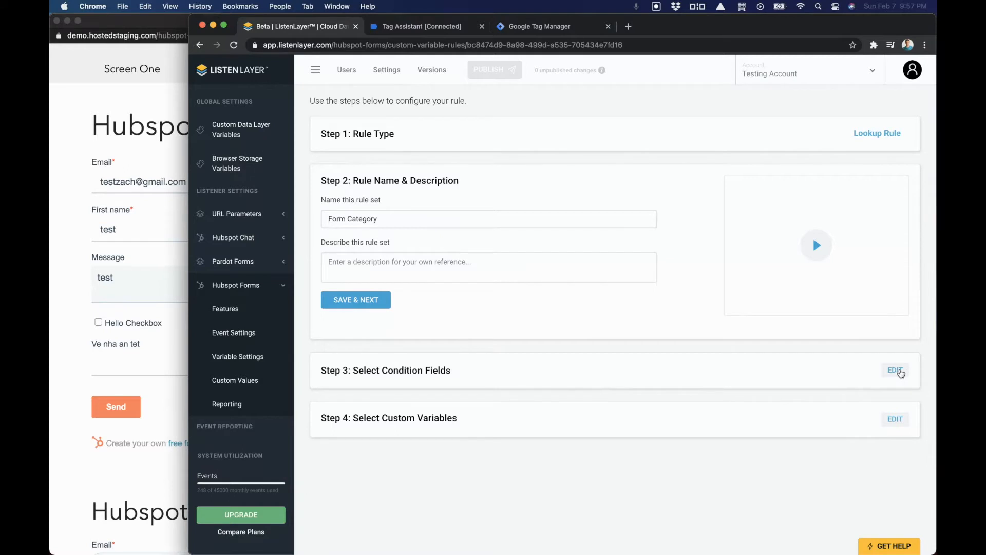
pyautogui.click(899, 371)
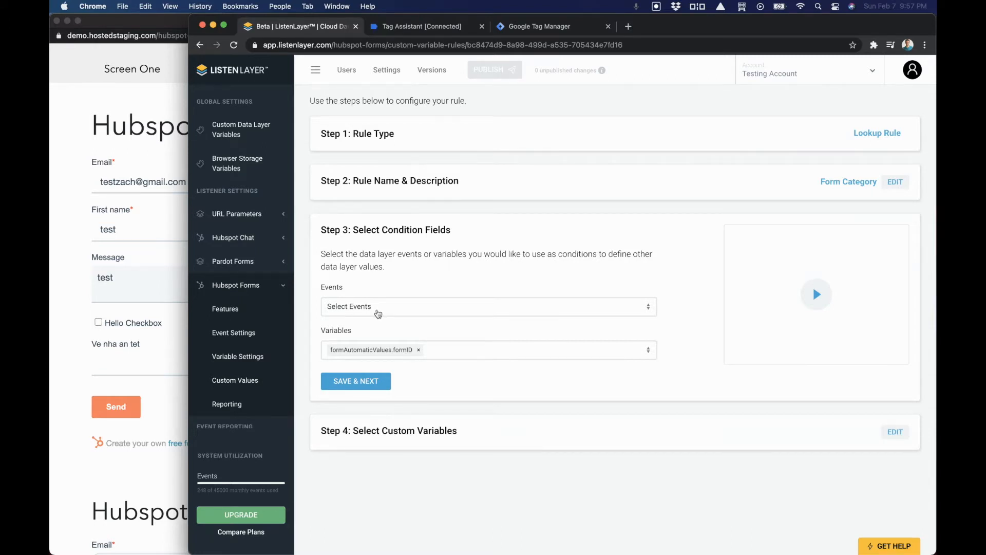
pyautogui.click(379, 310)
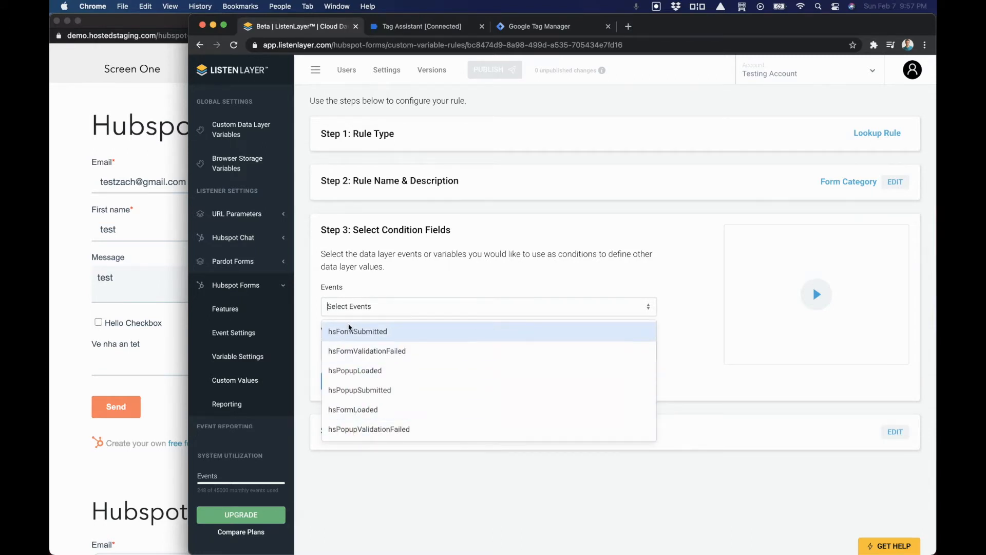
pyautogui.click(414, 280)
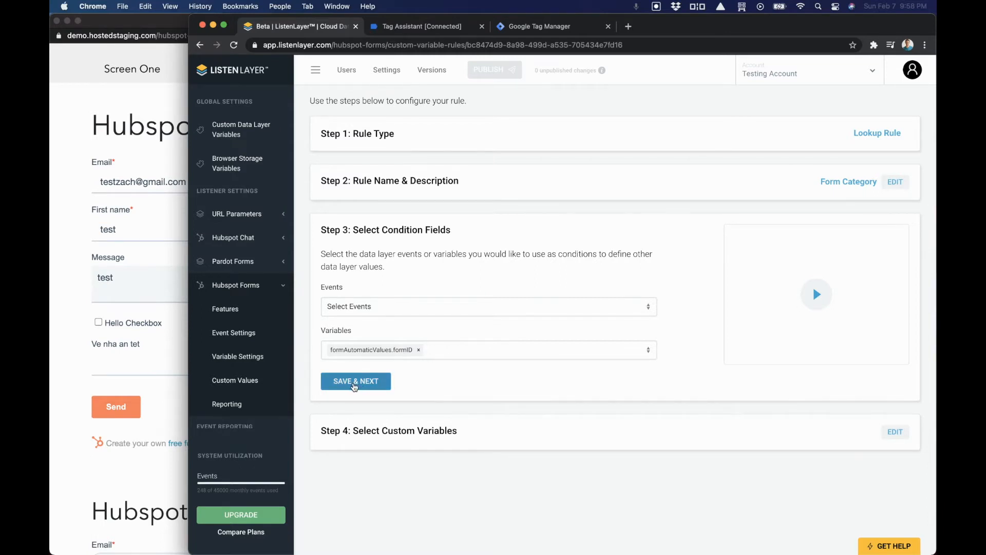
pyautogui.click(354, 387)
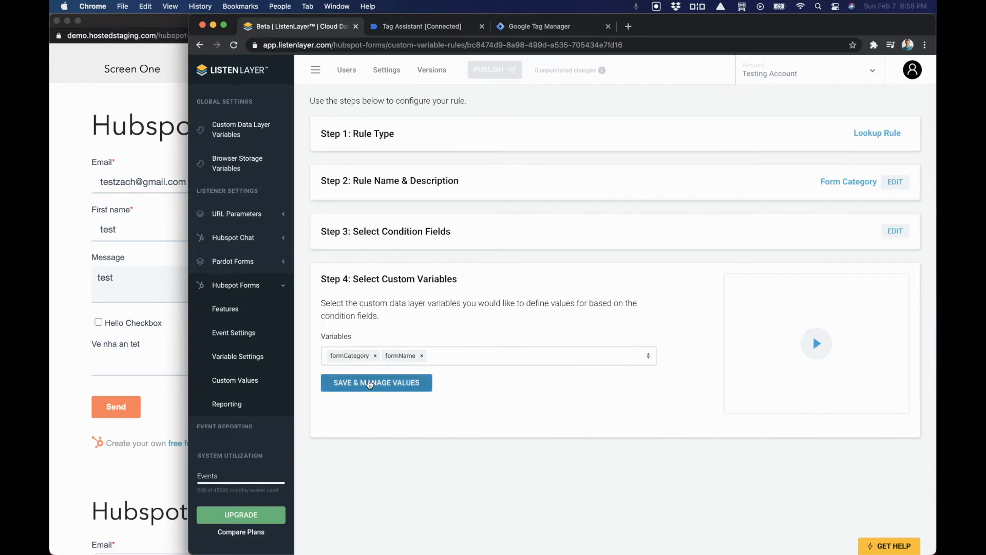
pyautogui.click(370, 384)
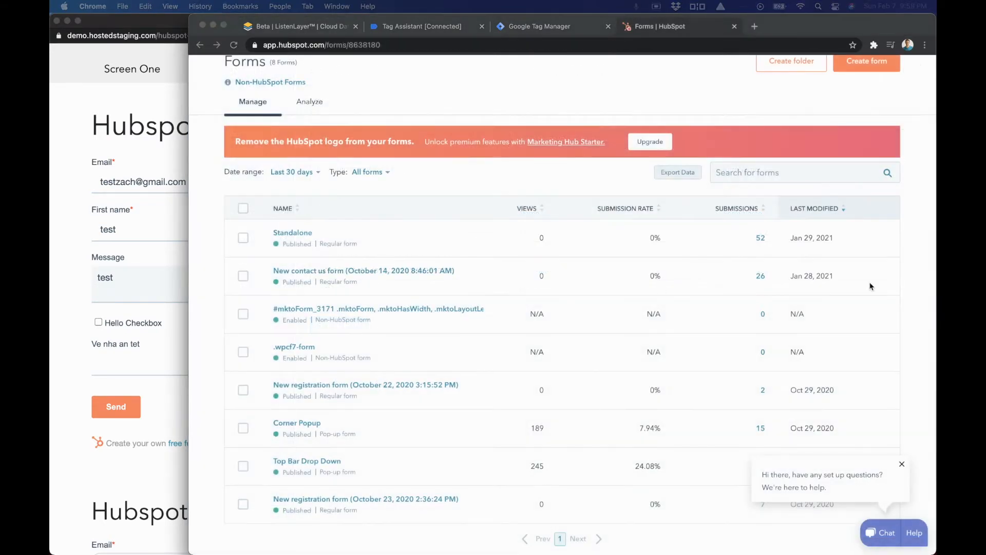
# In HubSpot, open the New registration form of October 22, 2020 for editing and highlight the form ID in its URL
pyautogui.scroll(-1, 400, 270)
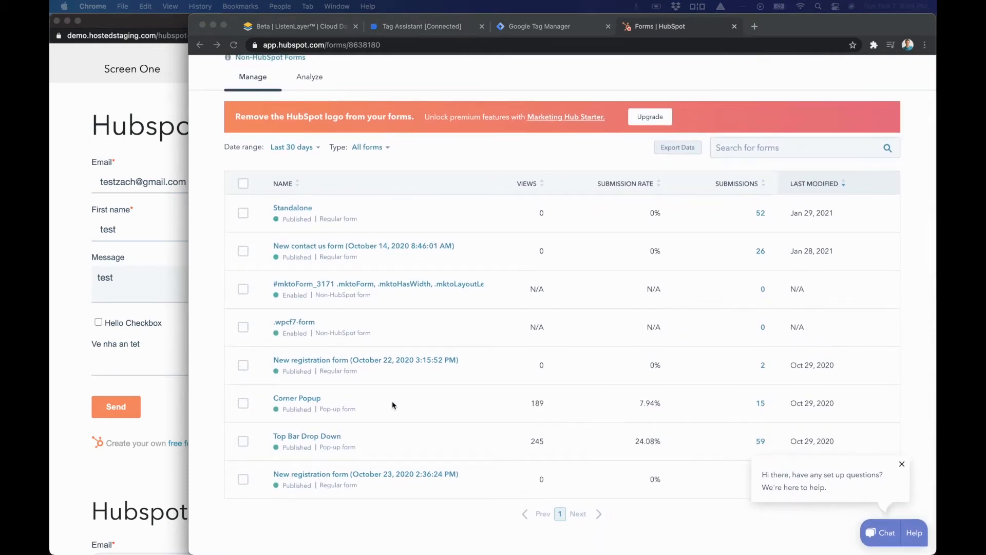
pyautogui.scroll(1, 309, 404)
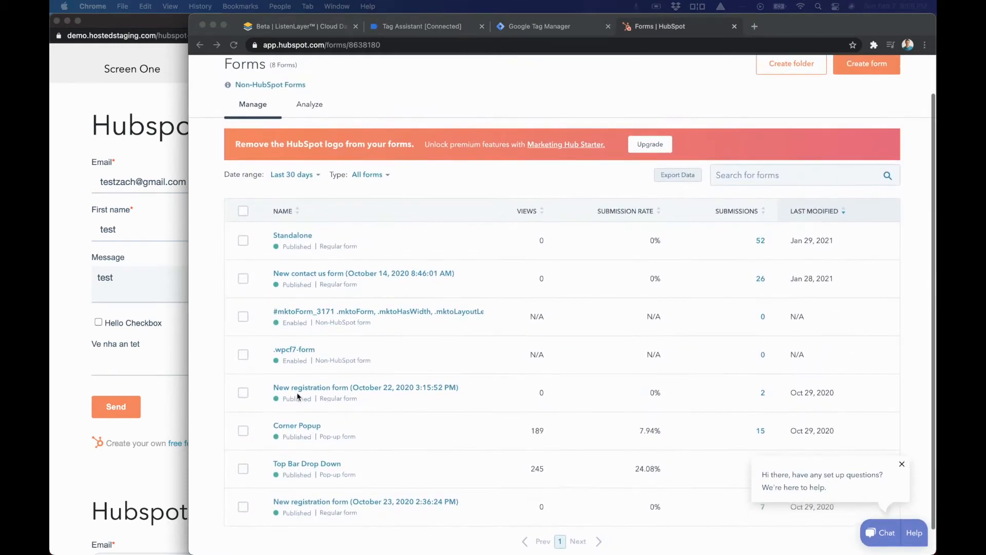
pyautogui.moveTo(295, 393)
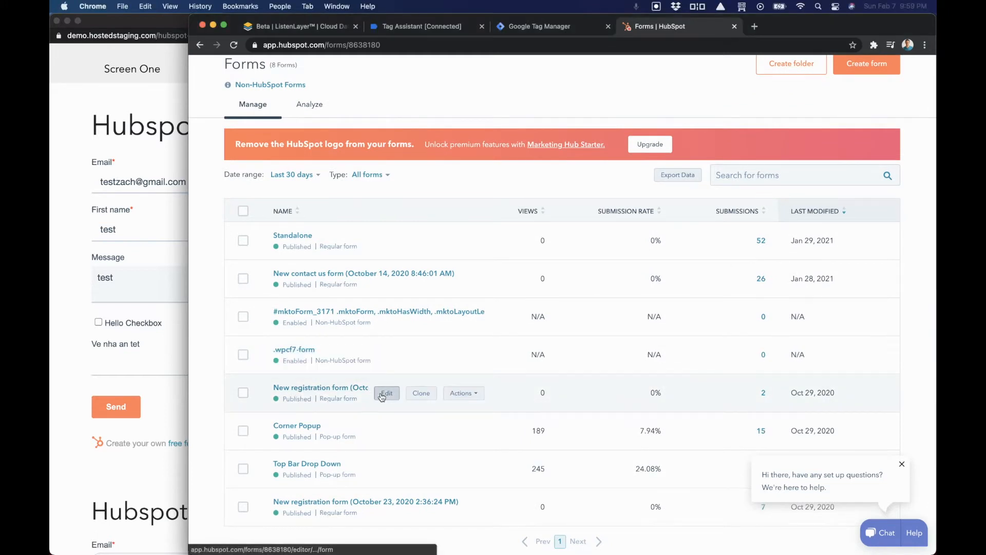
pyautogui.click(387, 393)
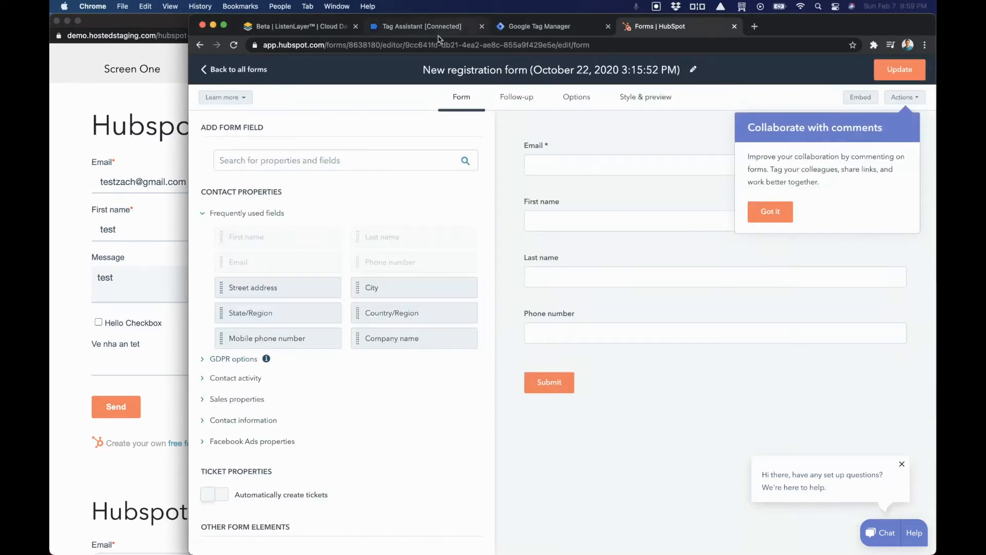
pyautogui.moveTo(407, 45); pyautogui.dragTo(558, 46)
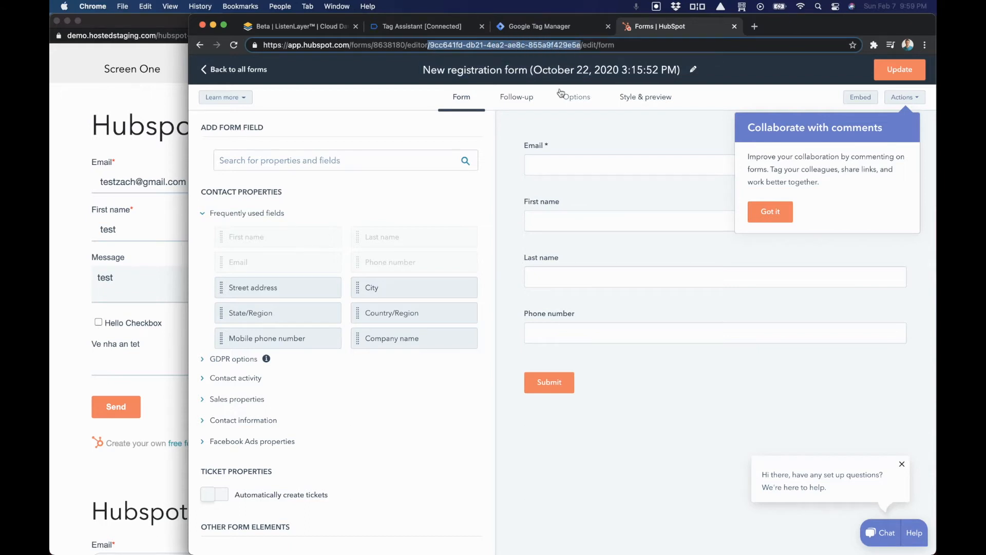
pyautogui.click(430, 45)
pyautogui.moveTo(430, 46); pyautogui.dragTo(583, 54)
# Switch back to the ListenLayer lookup rule and examine the regex setting of the (.*?) catch-all row
pyautogui.click(305, 30)
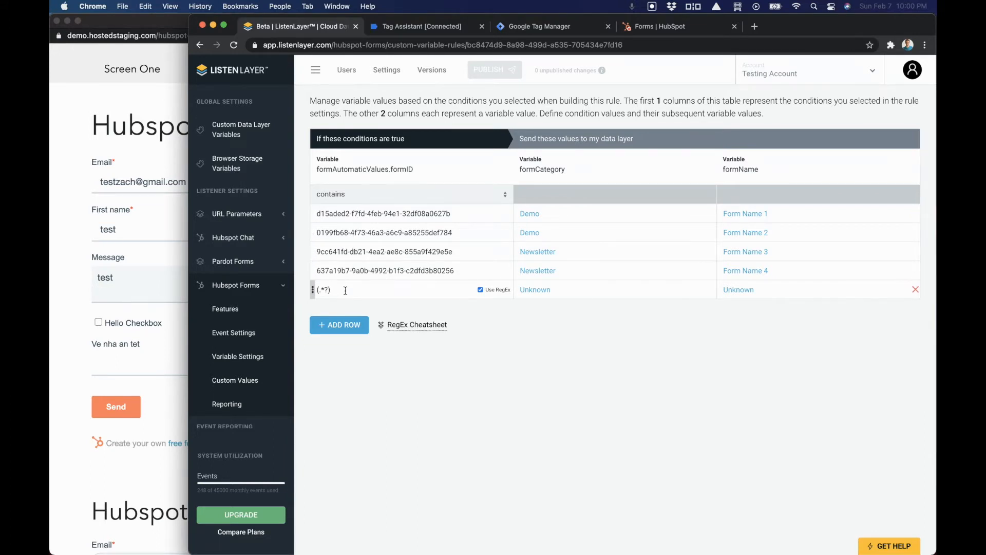
pyautogui.click(480, 290)
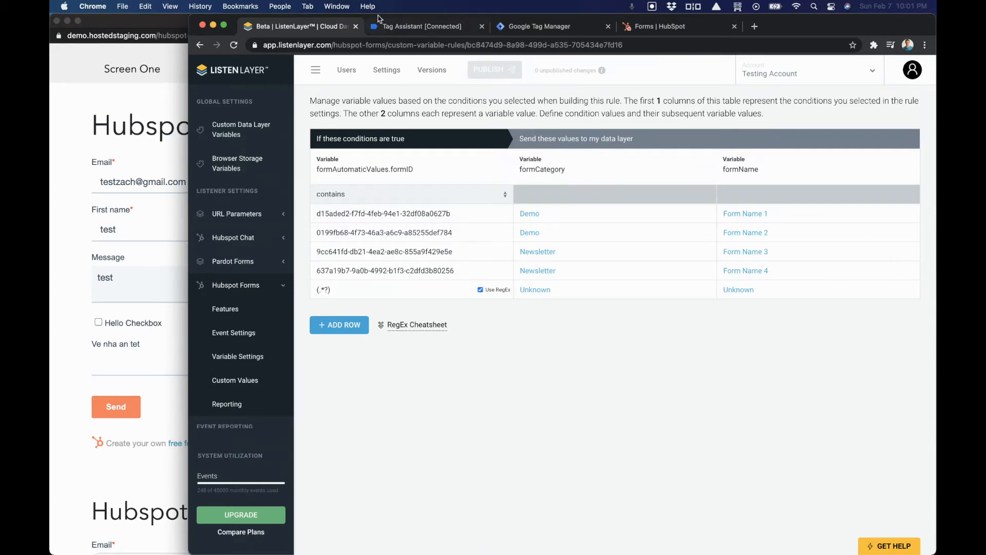
# Switch to Tag Assistant and look over all the Hubspot forms on the connected demo page, returning to Tag Assistant at the end
pyautogui.click(411, 29)
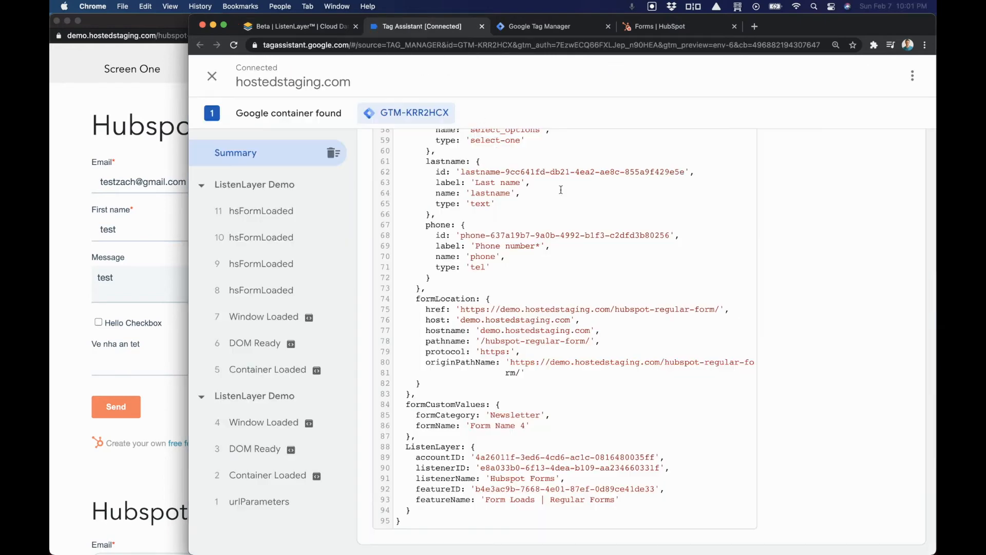
pyautogui.click(76, 236)
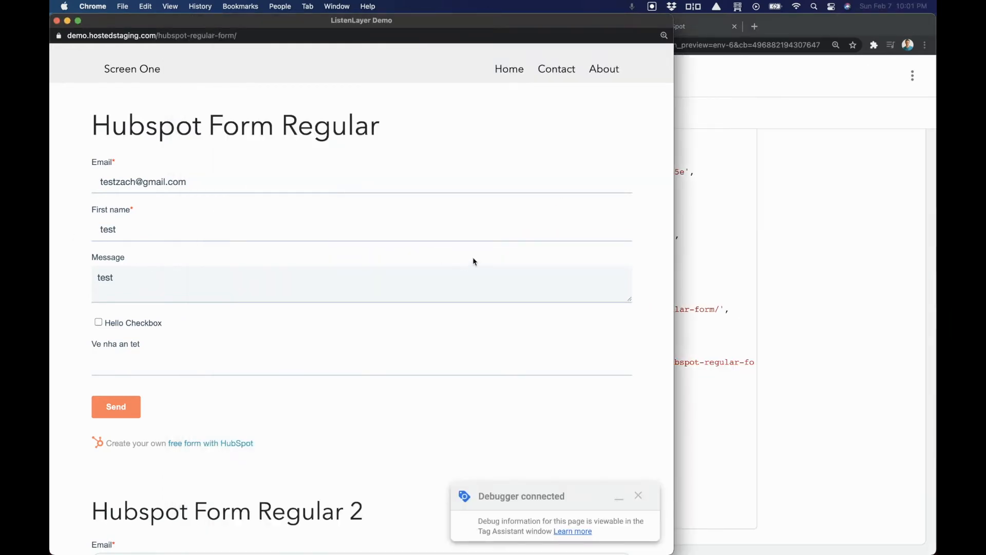
pyautogui.scroll(-10, 504, 237)
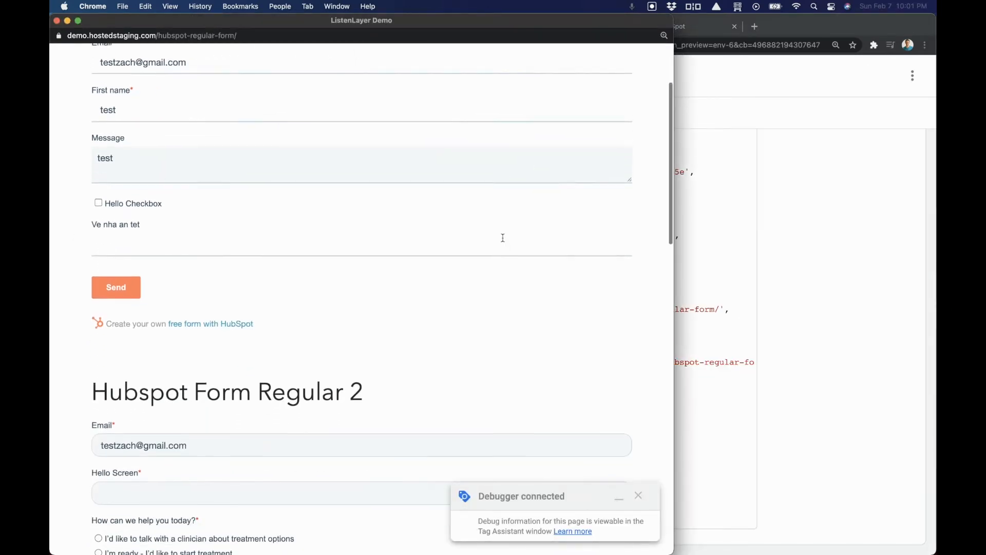
pyautogui.scroll(-15, 502, 241)
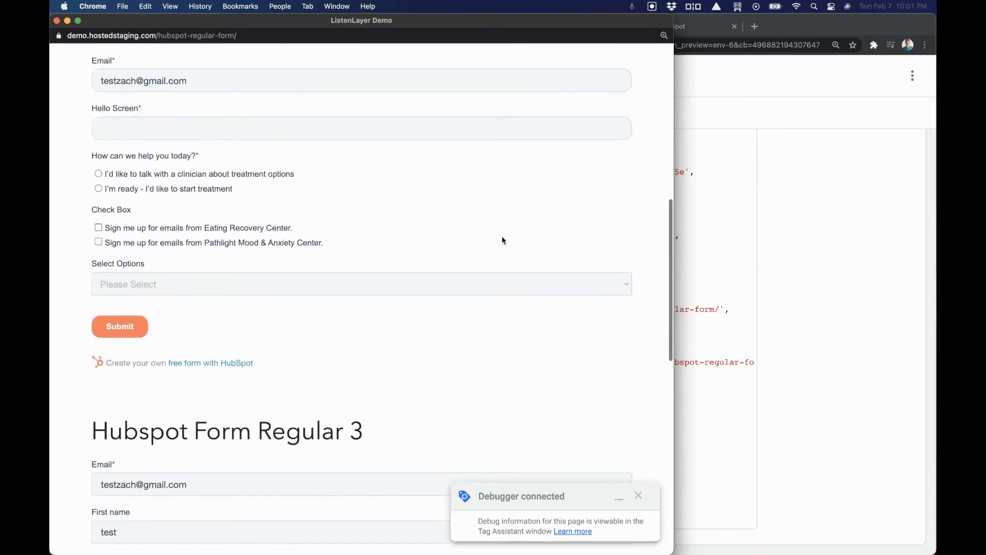
pyautogui.scroll(-12, 502, 237)
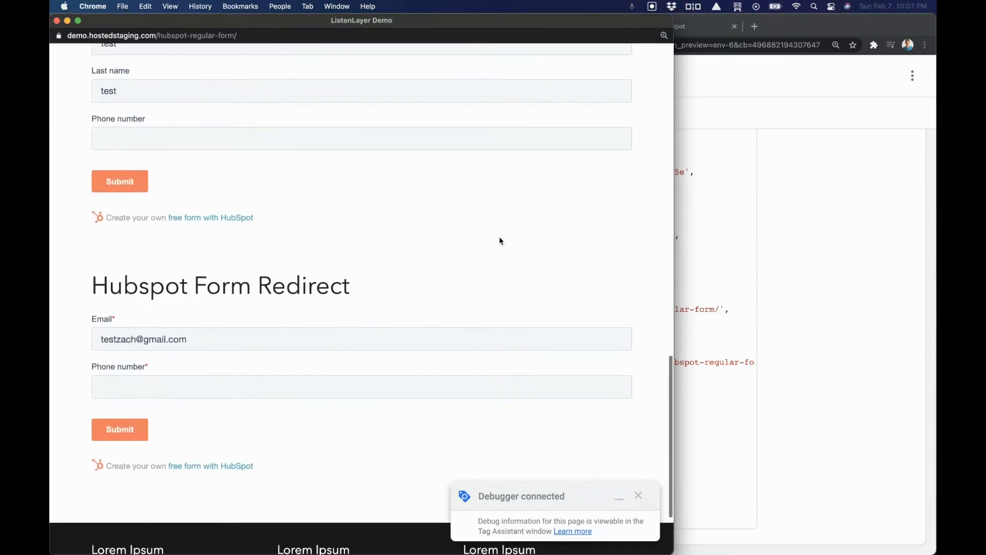
pyautogui.click(828, 234)
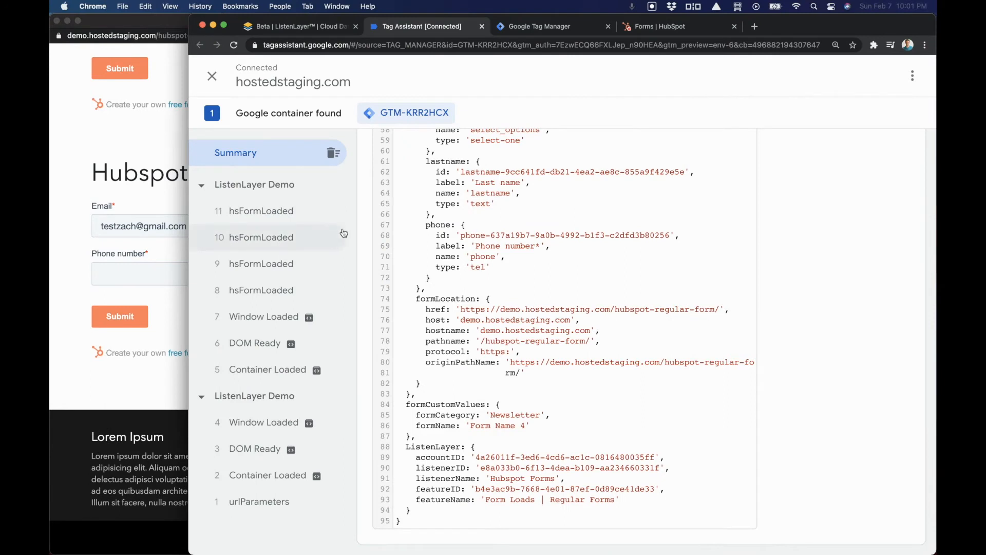
# Inspect the data layer of hsFormLoaded event 9, highlighting its formID and its formCustomValues entry
pyautogui.click(262, 272)
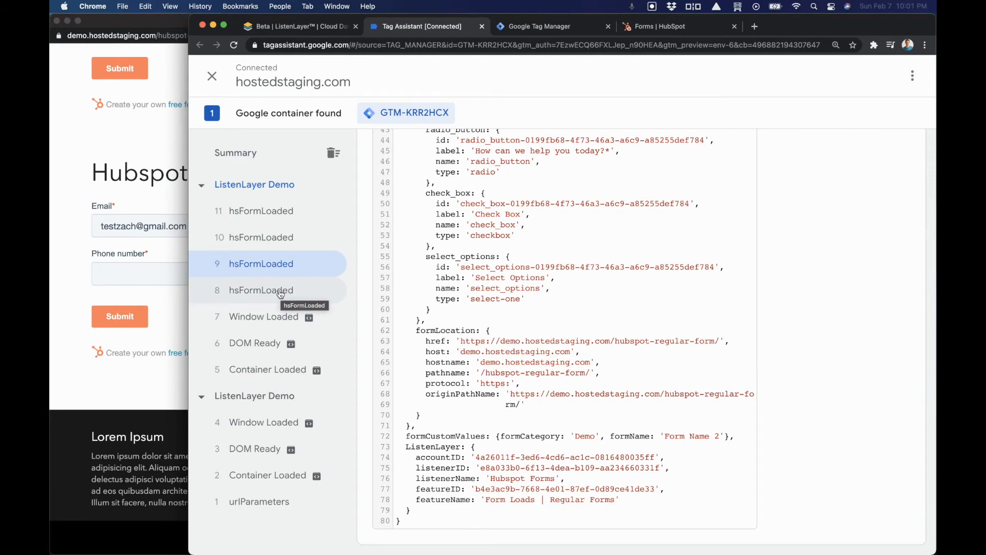
pyautogui.scroll(10, 470, 326)
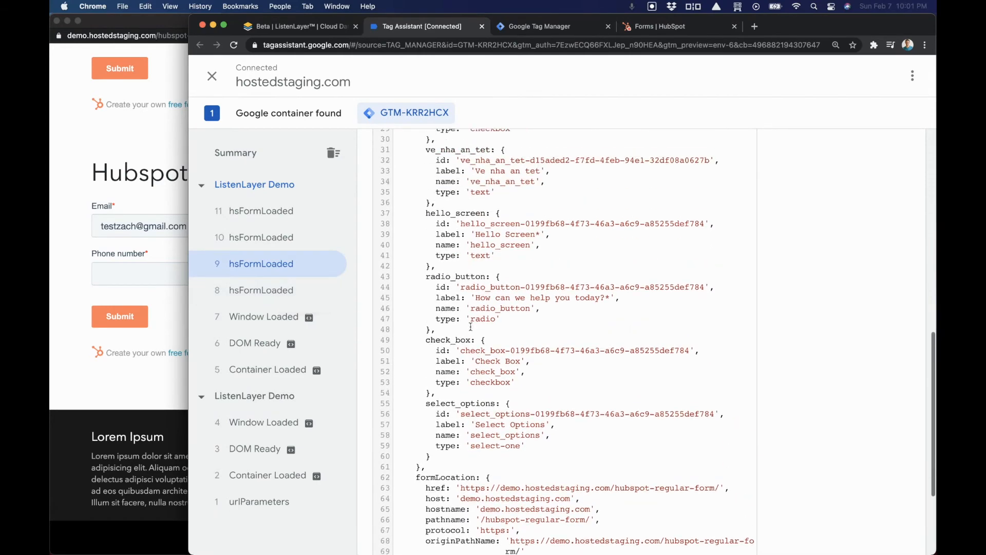
pyautogui.scroll(4, 470, 326)
pyautogui.moveTo(461, 301); pyautogui.dragTo(639, 303)
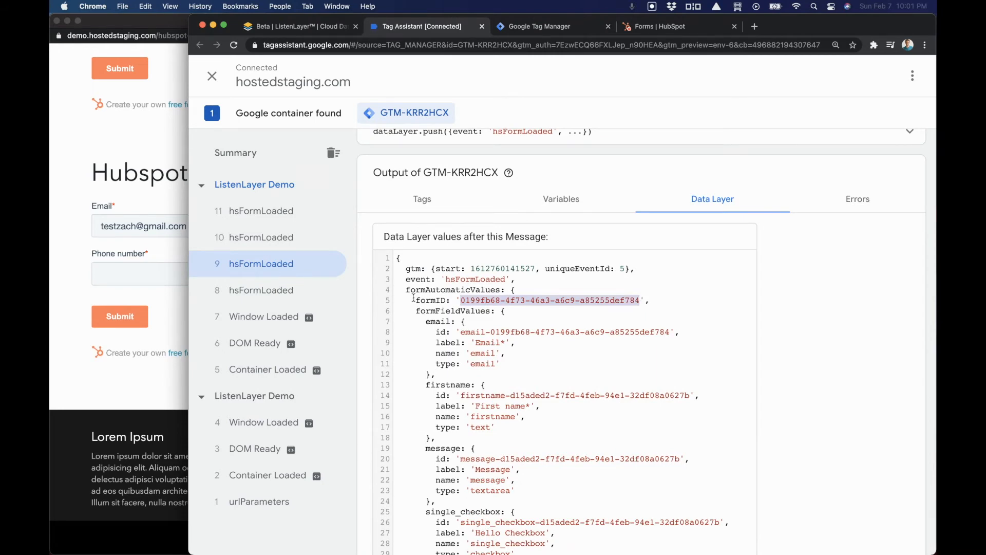
pyautogui.scroll(-10, 553, 354)
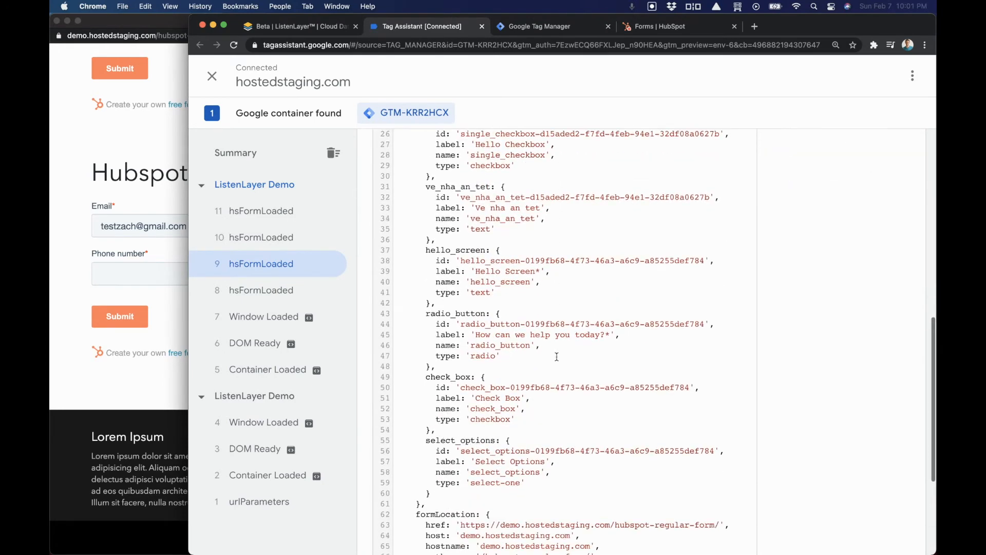
pyautogui.scroll(-3, 557, 356)
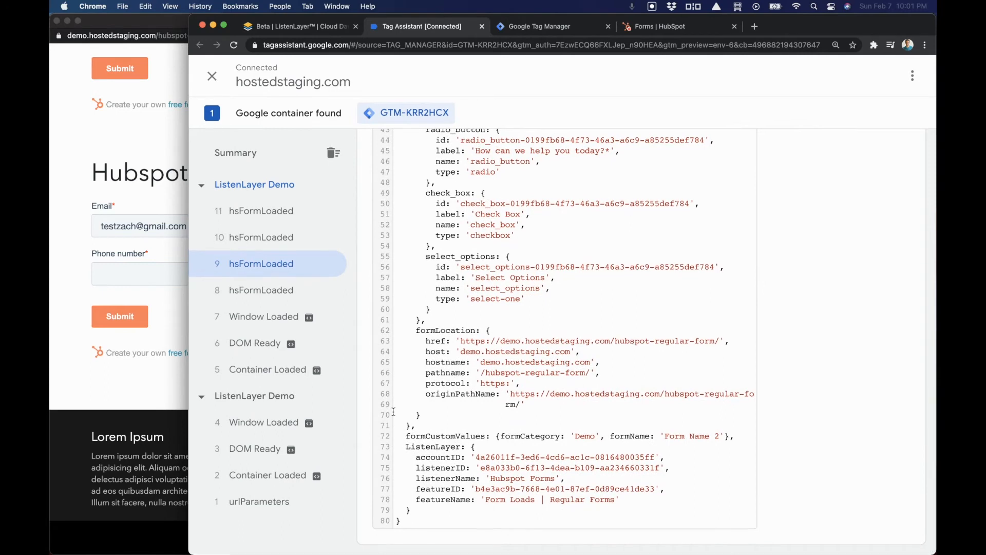
pyautogui.moveTo(408, 436); pyautogui.dragTo(733, 436)
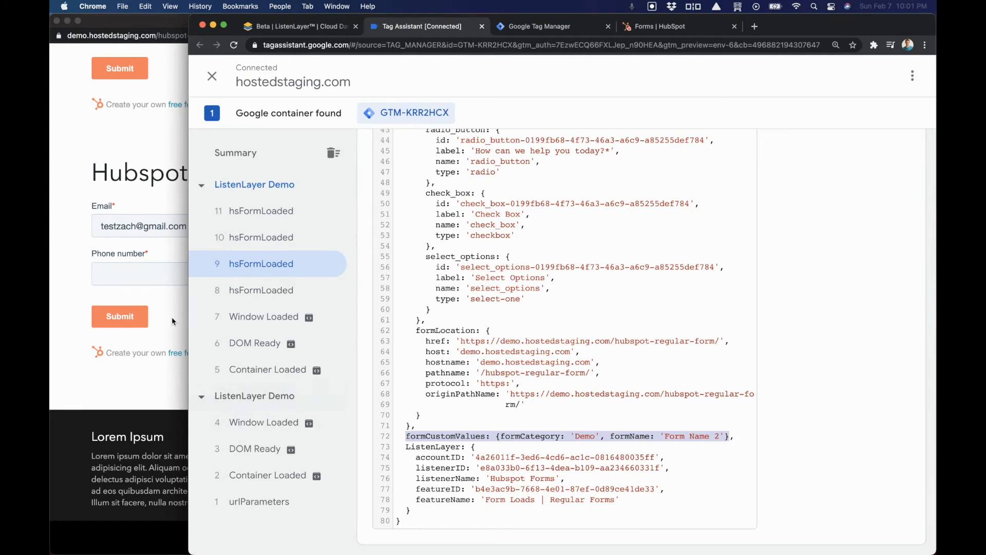
# On the demo page, submit the Hubspot Form Redirect with its phone number left empty and return to Tag Assistant
pyautogui.click(161, 301)
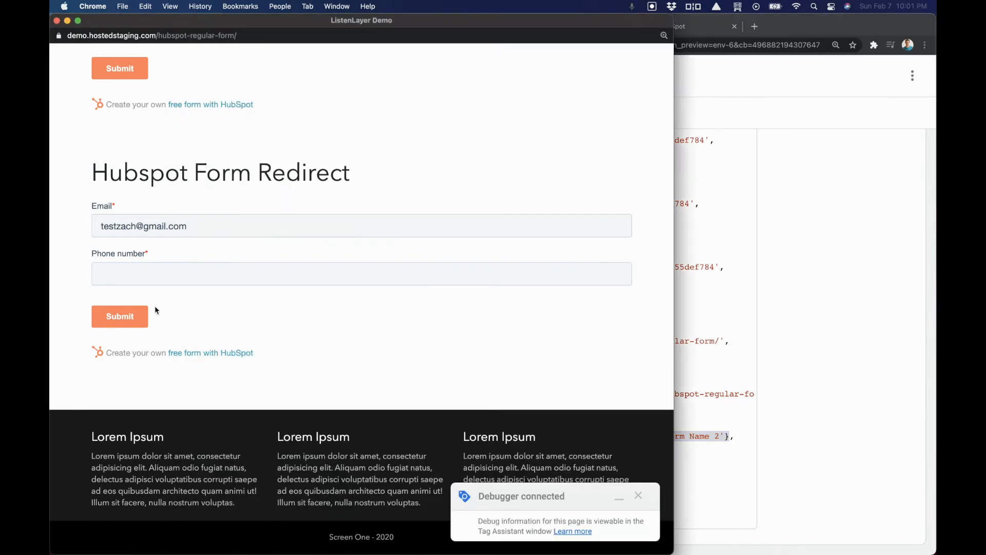
pyautogui.click(120, 319)
pyautogui.click(731, 260)
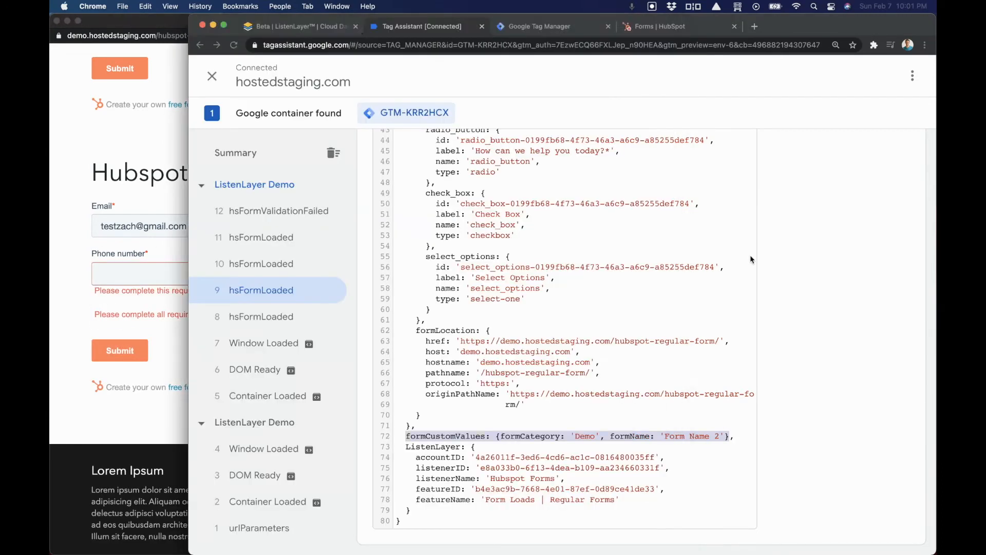
# Open the data layer of the hsFormValidationFailed event and copy its formID value
pyautogui.click(257, 211)
pyautogui.scroll(10, 528, 330)
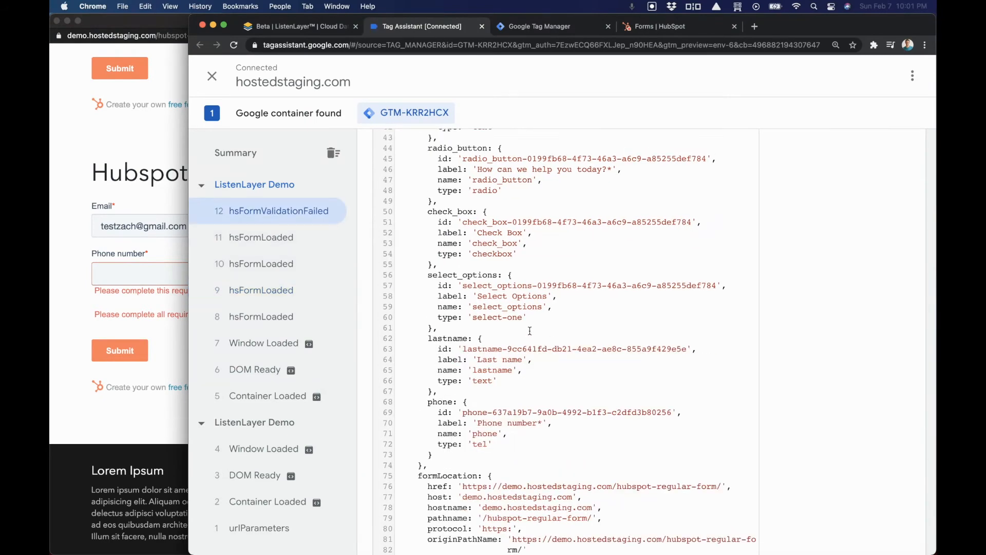
pyautogui.scroll(2, 528, 330)
pyautogui.moveTo(462, 382); pyautogui.dragTo(642, 381)
pyautogui.press('super+c')
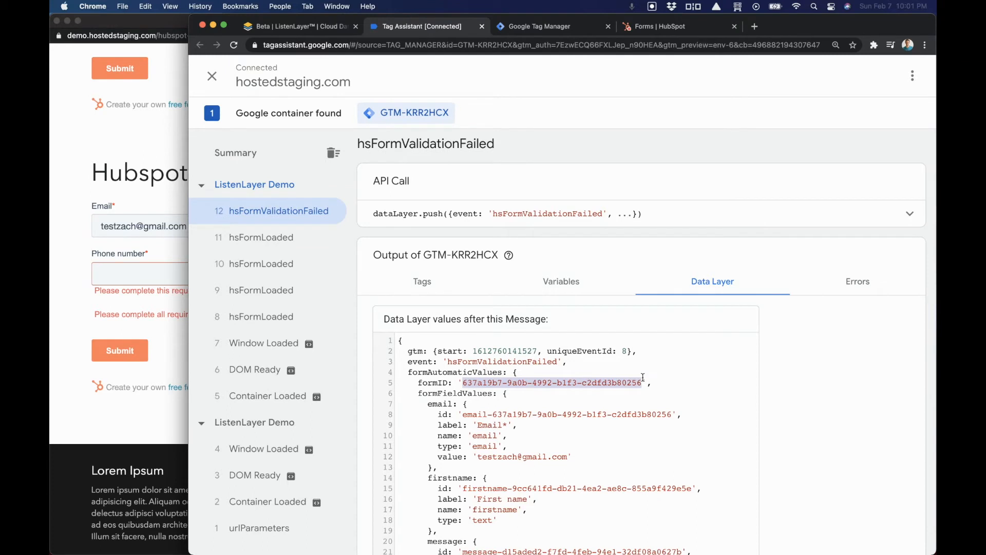
# Switch to the ListenLayer lookup rule and search the page for the copied form ID
pyautogui.click(277, 29)
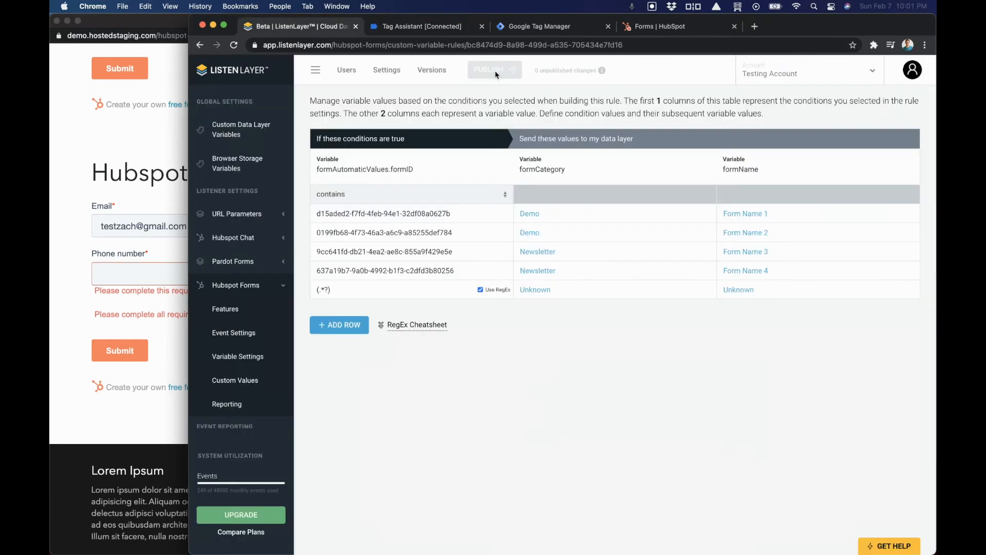
pyautogui.press('super+f')
pyautogui.press('super+v')
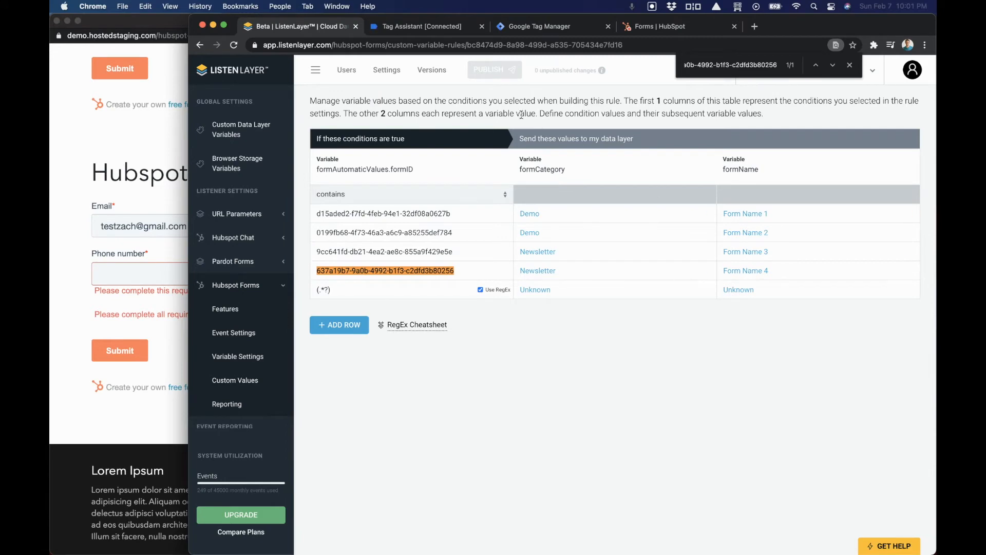
# Return to Tag Assistant and examine the formCustomValues entry of the hsFormValidationFailed event
pyautogui.click(414, 28)
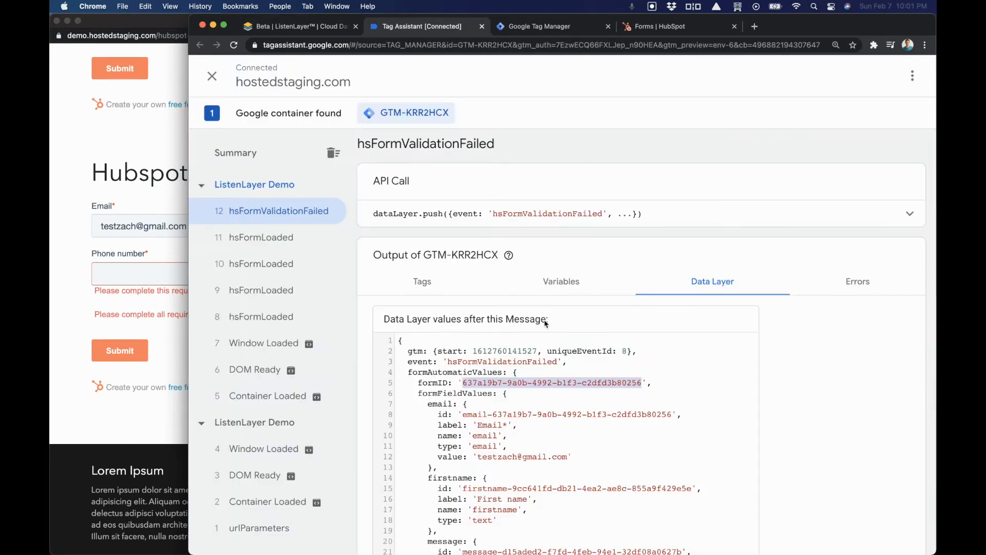
pyautogui.scroll(-10, 546, 323)
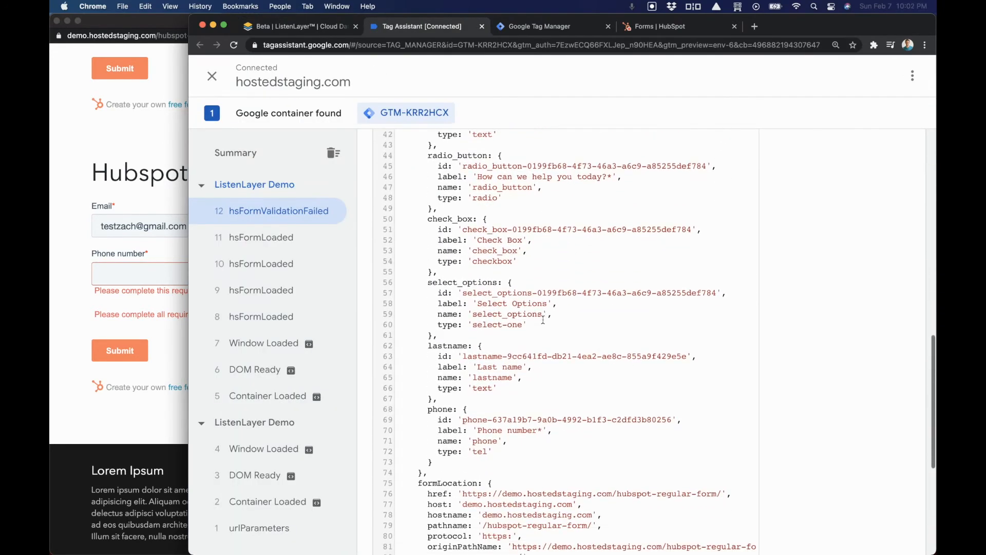
pyautogui.scroll(-5, 543, 319)
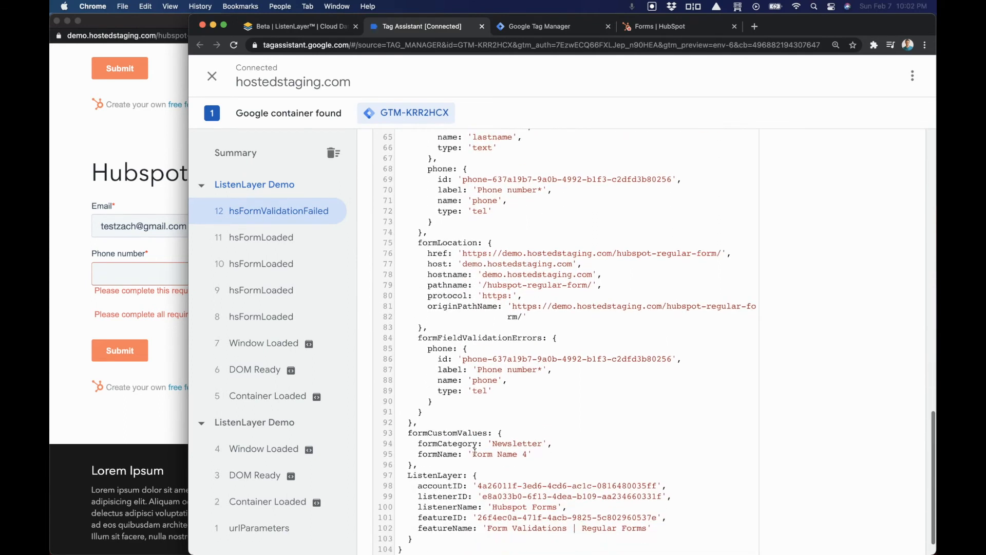
pyautogui.scroll(-1, 475, 452)
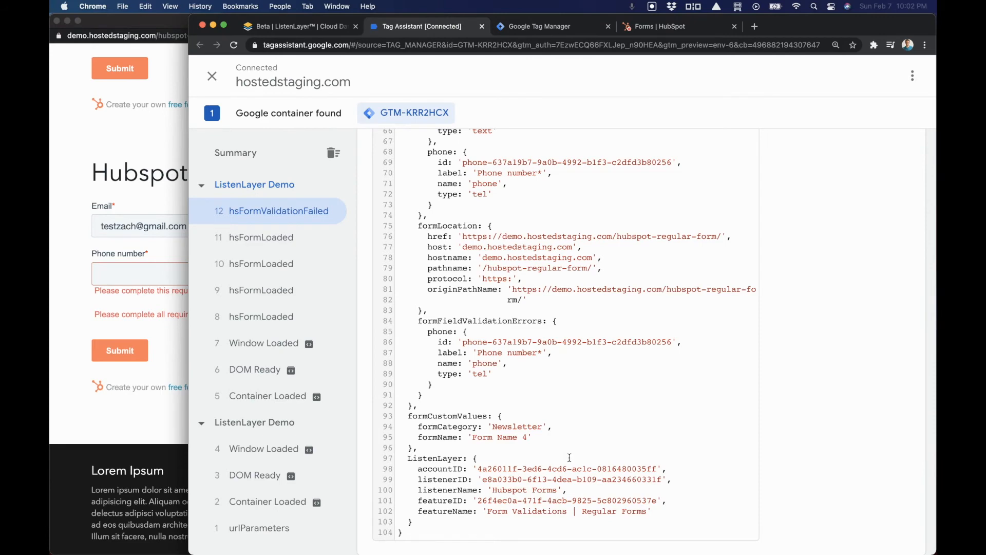
# Switch to ListenLayer, go back to the Custom Value Rules list and open the Increase User Activity Score simple rule for editing
pyautogui.click(286, 27)
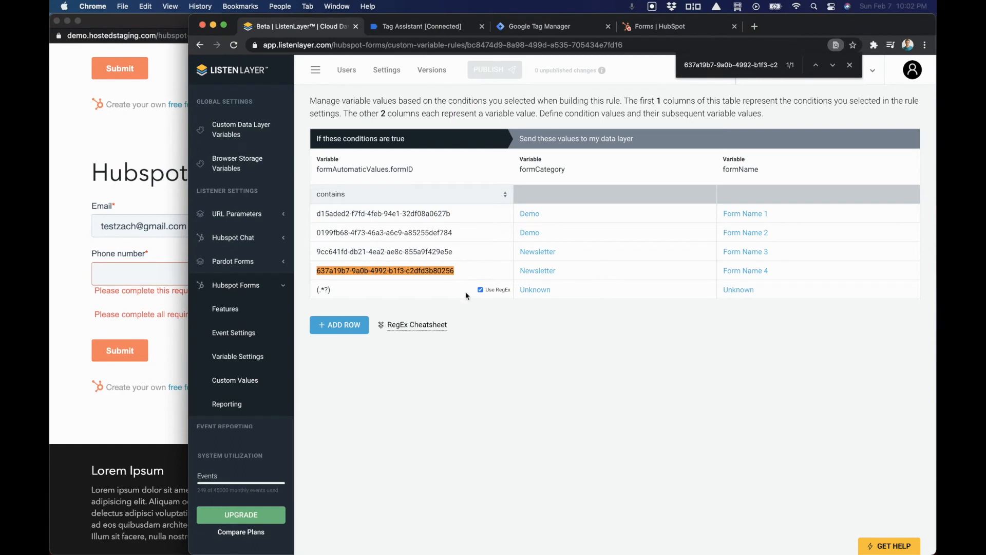
pyautogui.scroll(3, 514, 309)
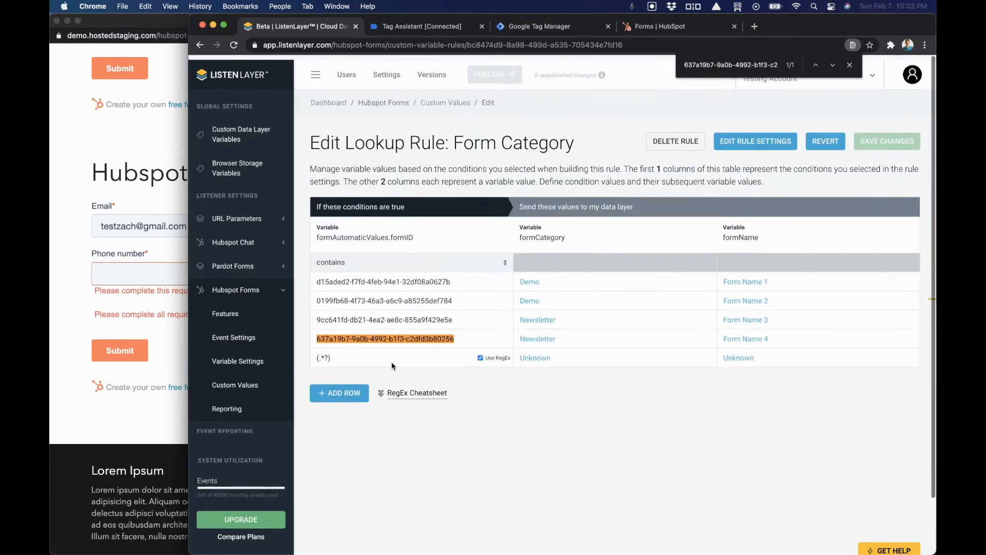
pyautogui.click(448, 98)
pyautogui.click(355, 263)
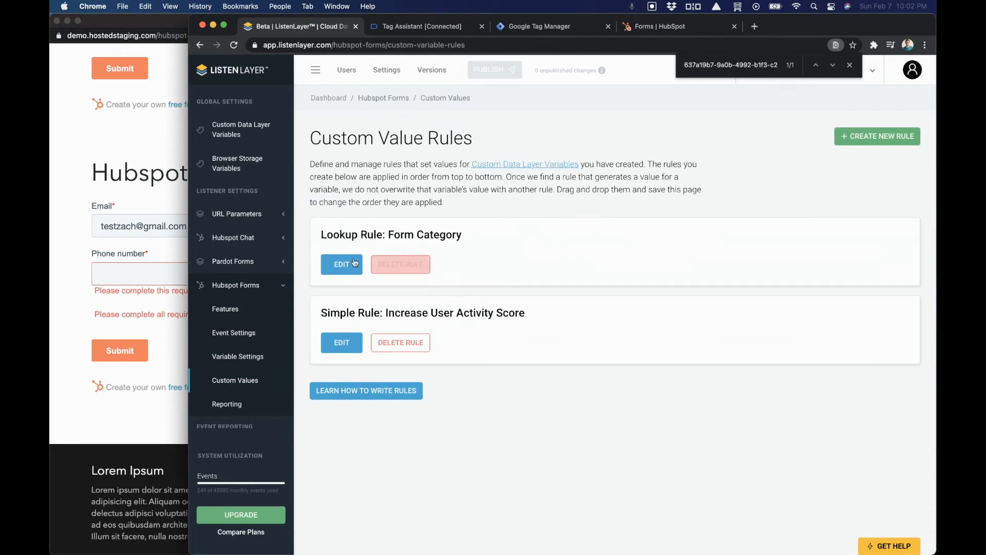
pyautogui.click(341, 344)
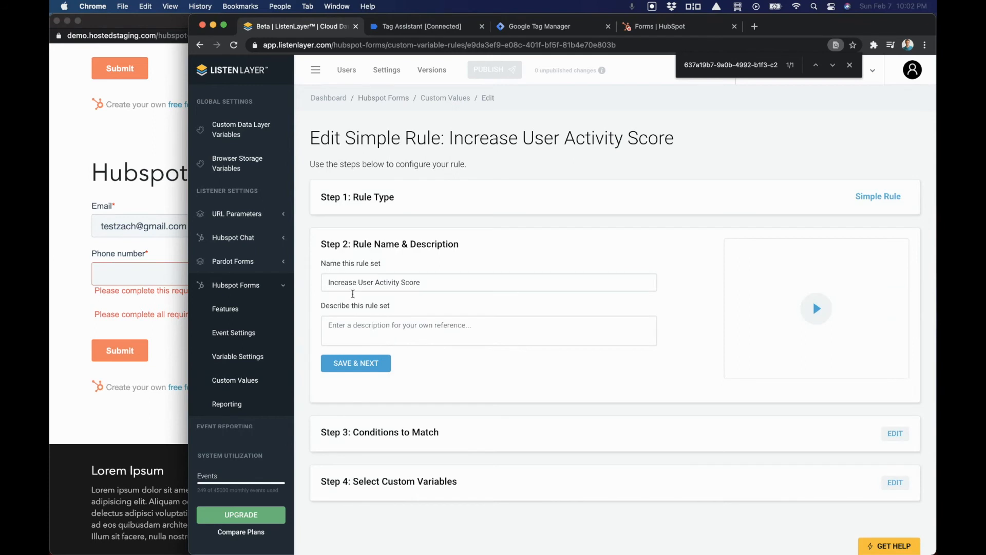
# Go through the simple rule's name, matching conditions and custom variable value, and save the rule
pyautogui.click(357, 366)
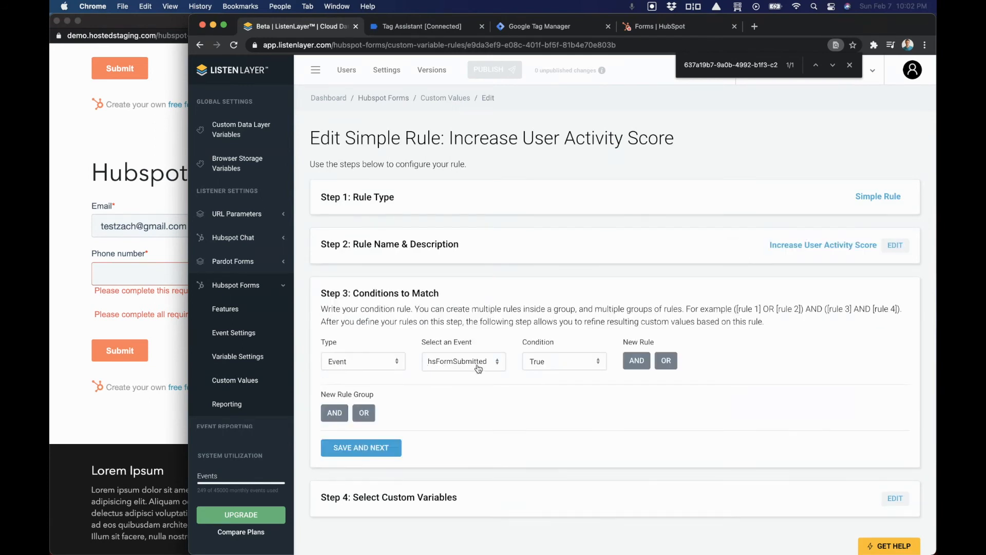
pyautogui.click(353, 450)
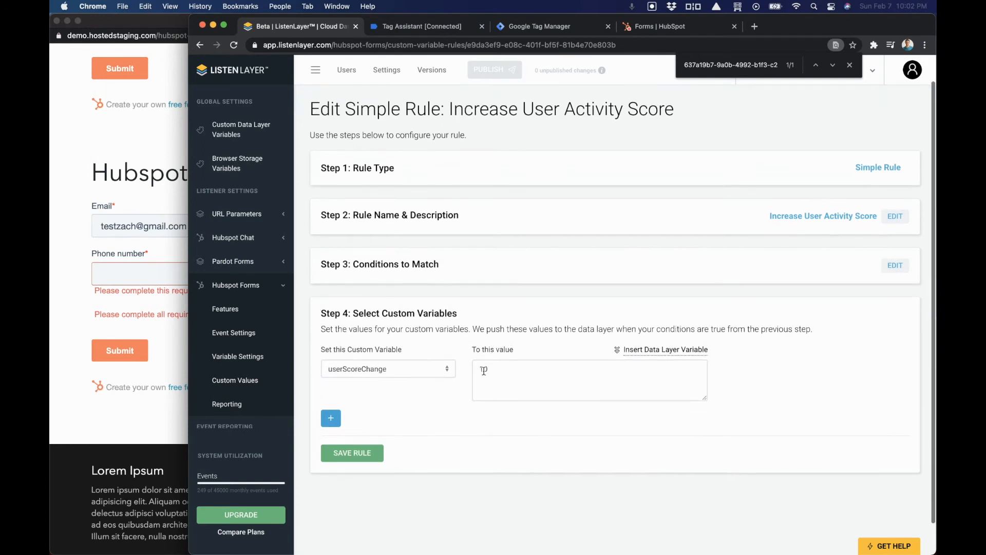
pyautogui.press('super+a')
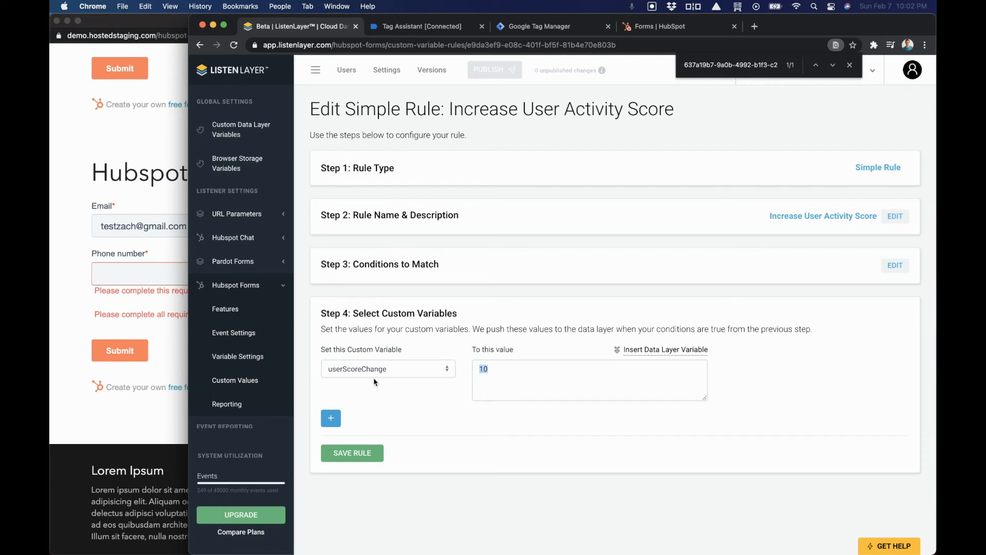
pyautogui.click(353, 455)
# Switch to the demo page through Tag Assistant, submit the filled-in Hubspot Form Regular and return to Tag Assistant
pyautogui.click(423, 28)
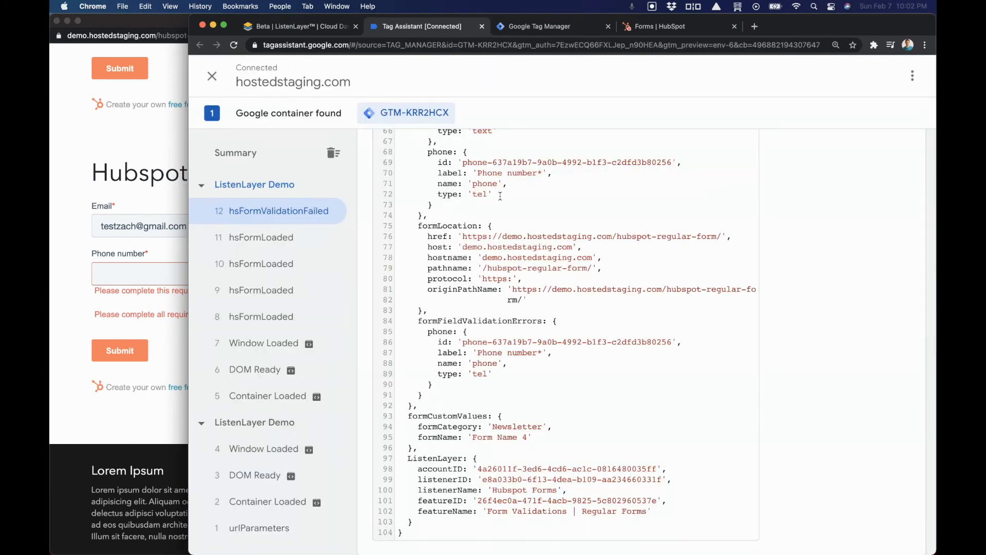
pyautogui.scroll(-1, 496, 231)
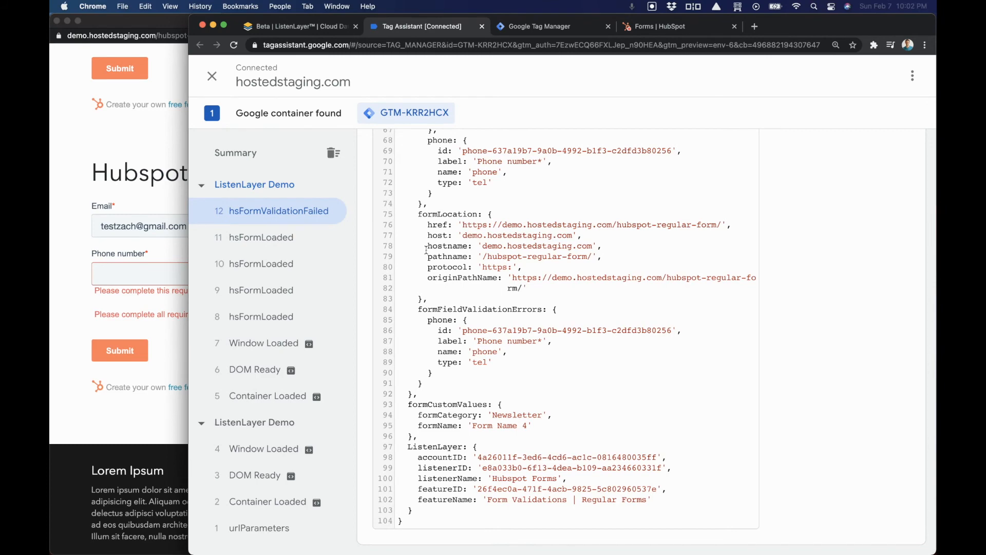
pyautogui.click(53, 266)
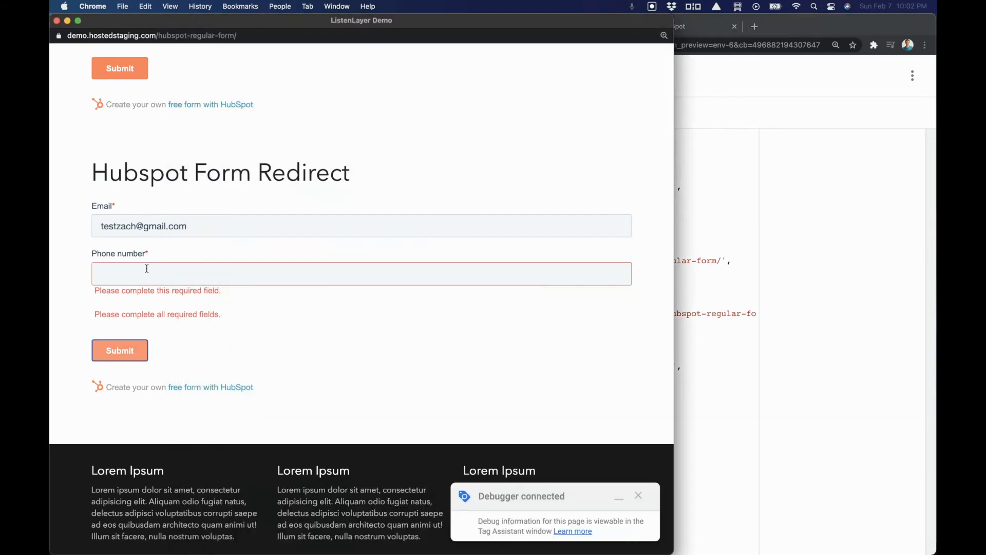
pyautogui.scroll(15, 147, 268)
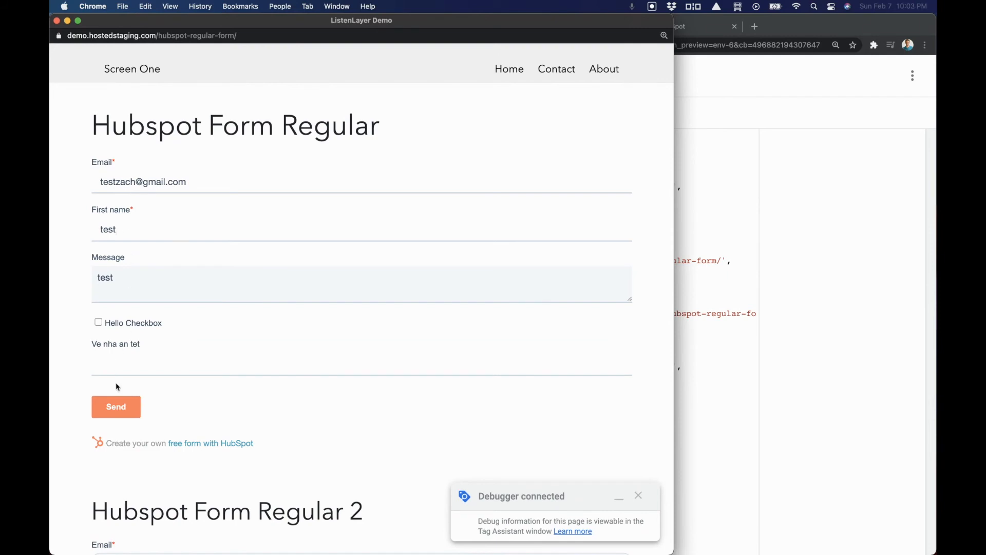
pyautogui.click(120, 407)
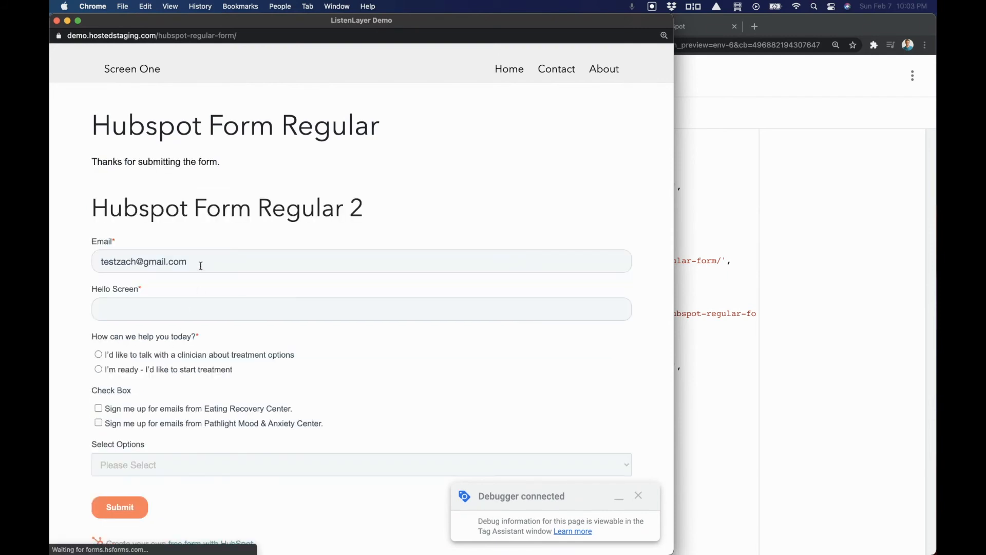
pyautogui.tripleClick(219, 162)
pyautogui.click(744, 161)
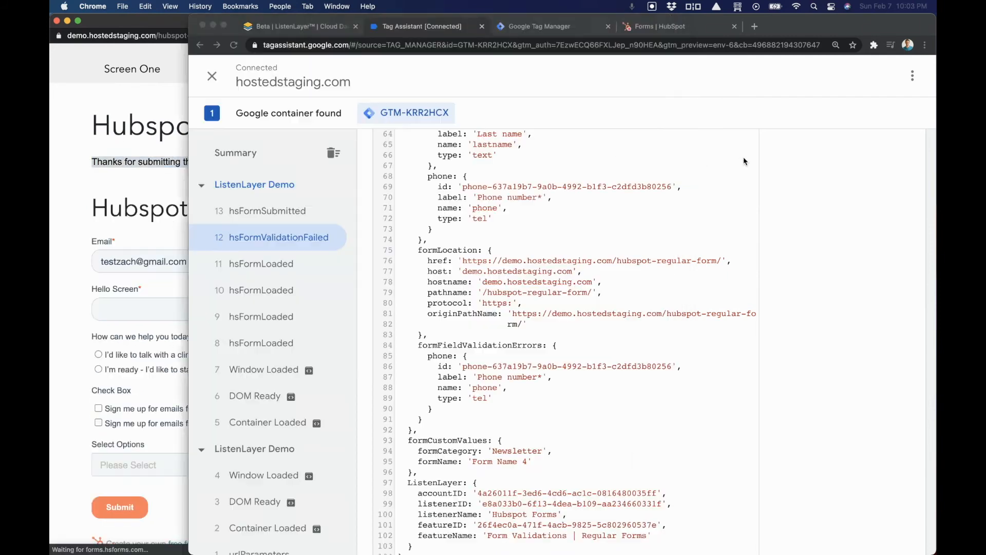
# Inspect the data layer of the hsFormSubmitted event and highlight the userScoreChange entry in its formCustomValues
pyautogui.click(256, 212)
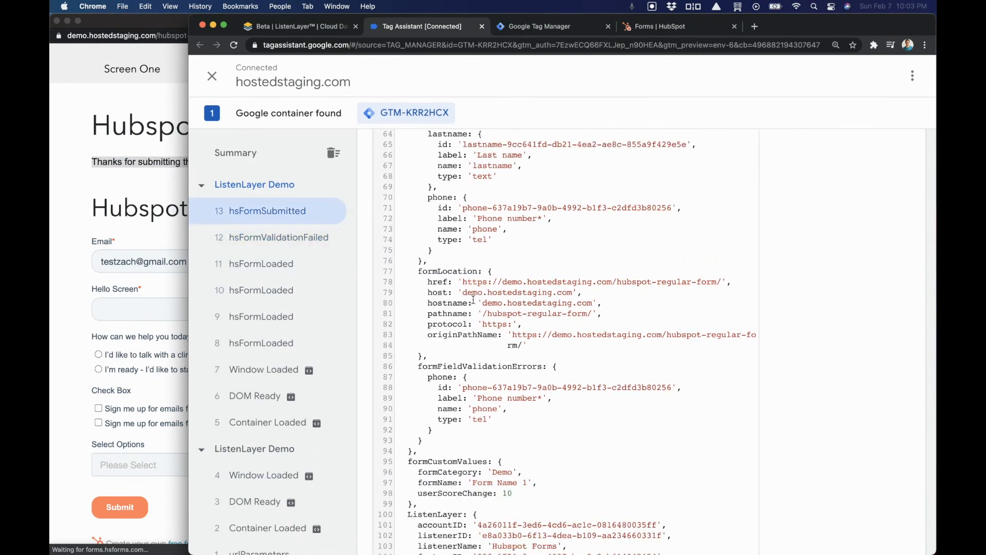
pyautogui.scroll(-3, 471, 296)
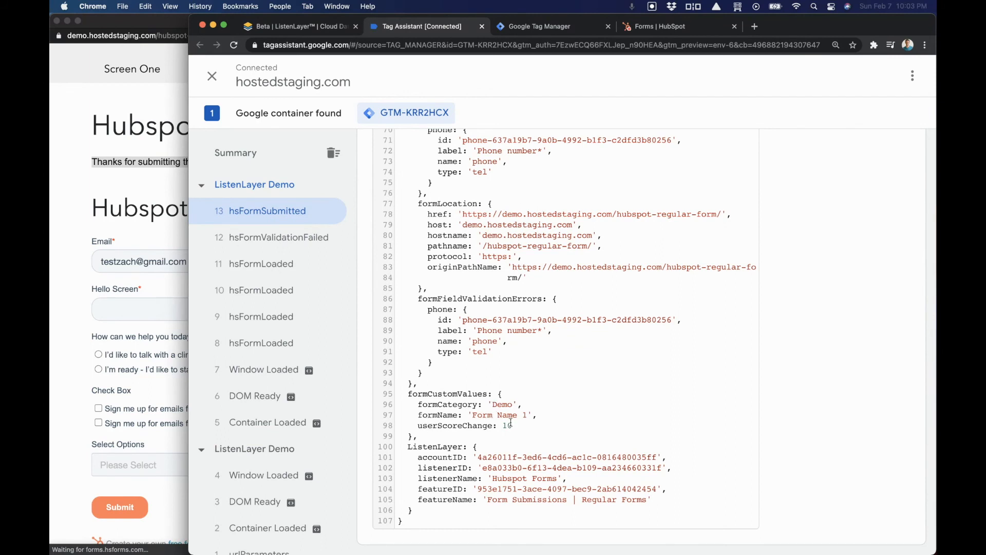
pyautogui.moveTo(513, 425); pyautogui.dragTo(414, 426)
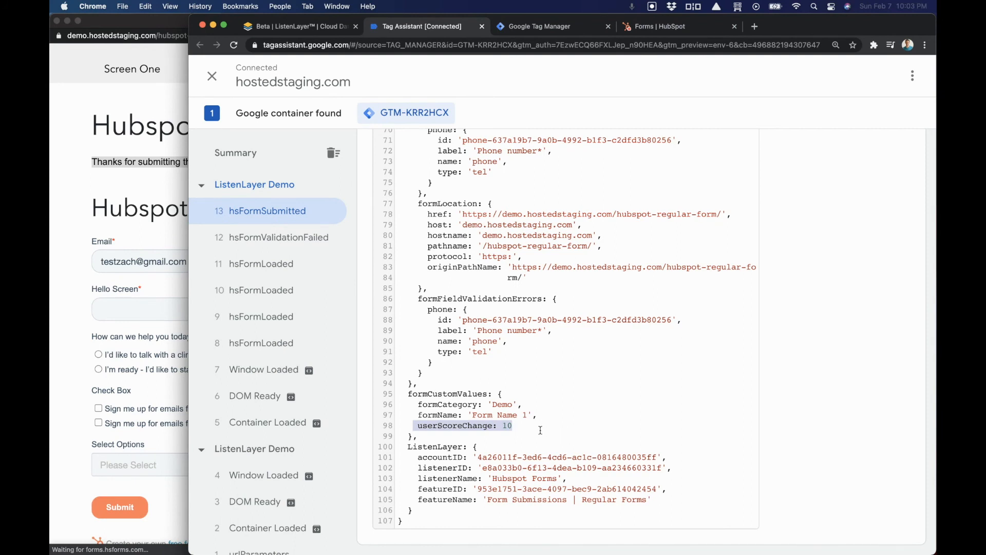
pyautogui.scroll(2, 538, 433)
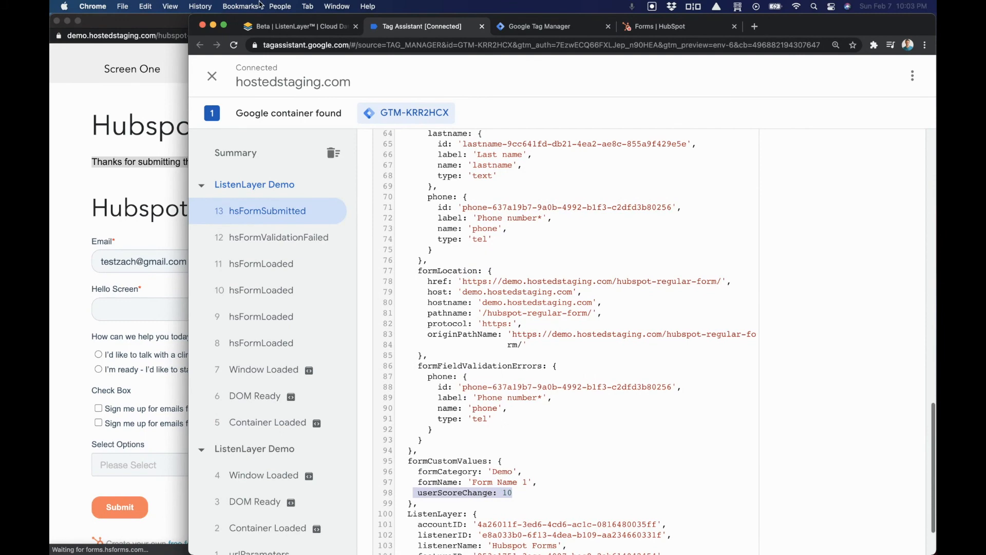
# In ListenLayer, close the page search, move the Increase User Activity Score rule above the Form Category rule and save the new order
pyautogui.click(298, 27)
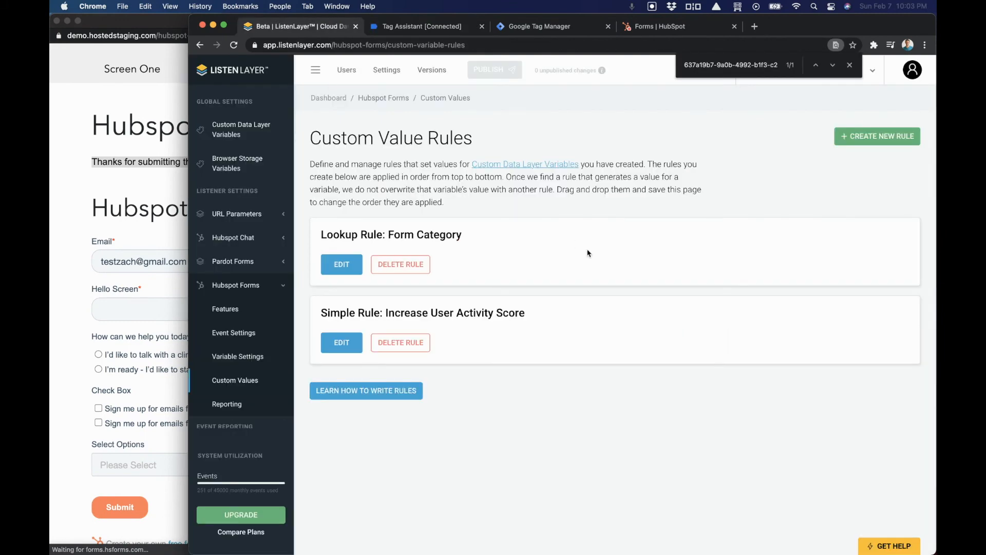
pyautogui.click(850, 65)
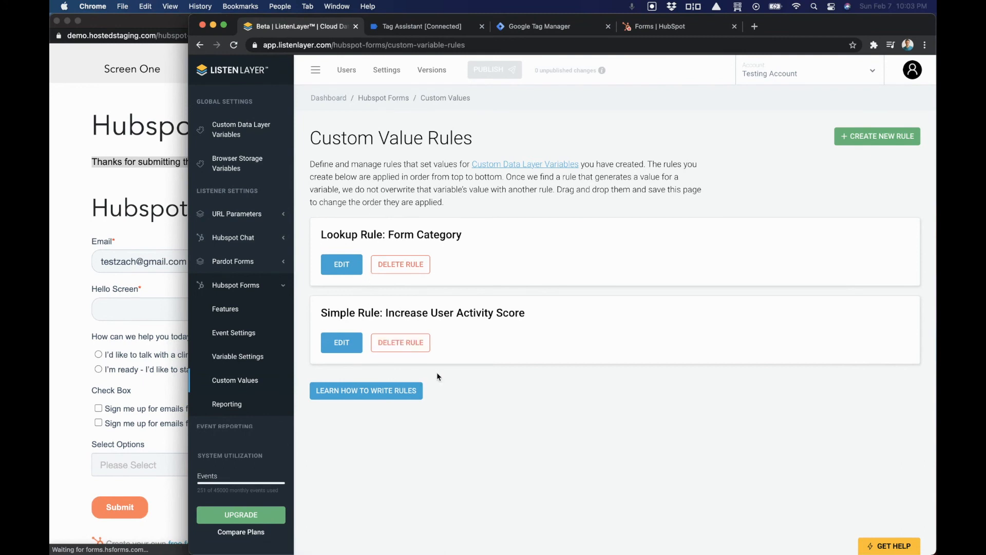
pyautogui.moveTo(470, 342); pyautogui.dragTo(468, 258)
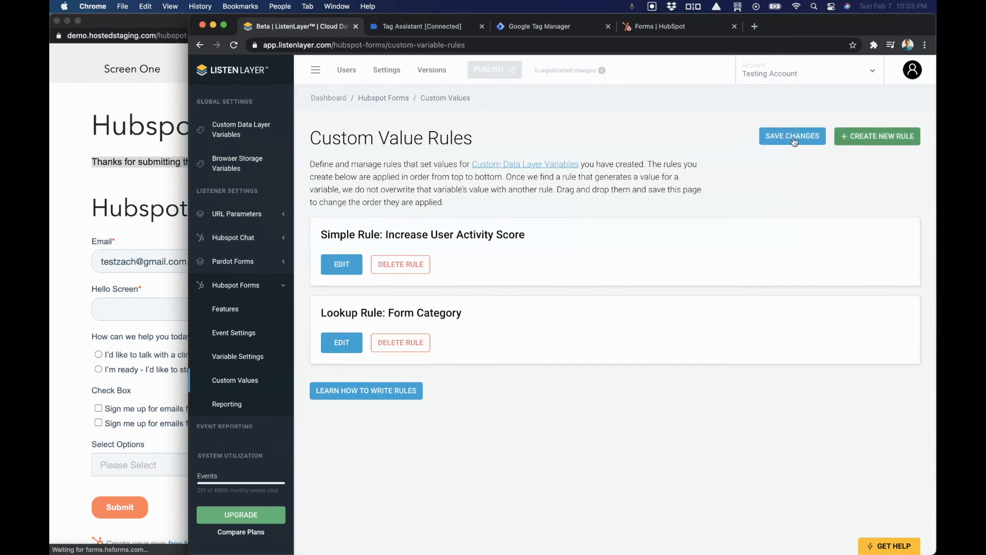
pyautogui.click(781, 137)
pyautogui.click(518, 371)
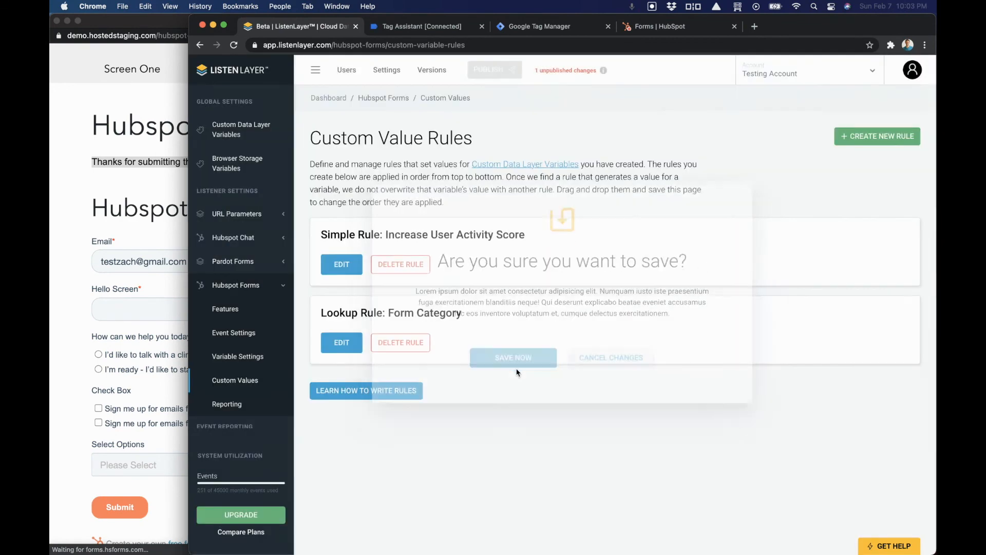